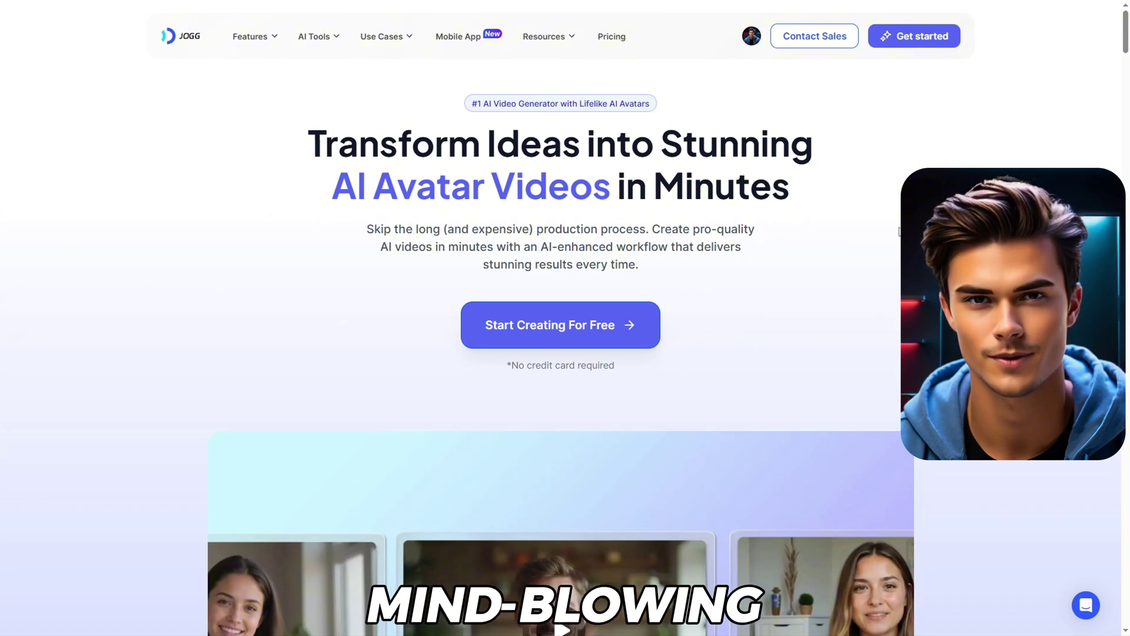
Go from Start Creating For Free through Create Your Own Avatar to the Text to Avatar editor
mouse_move(271, 49)
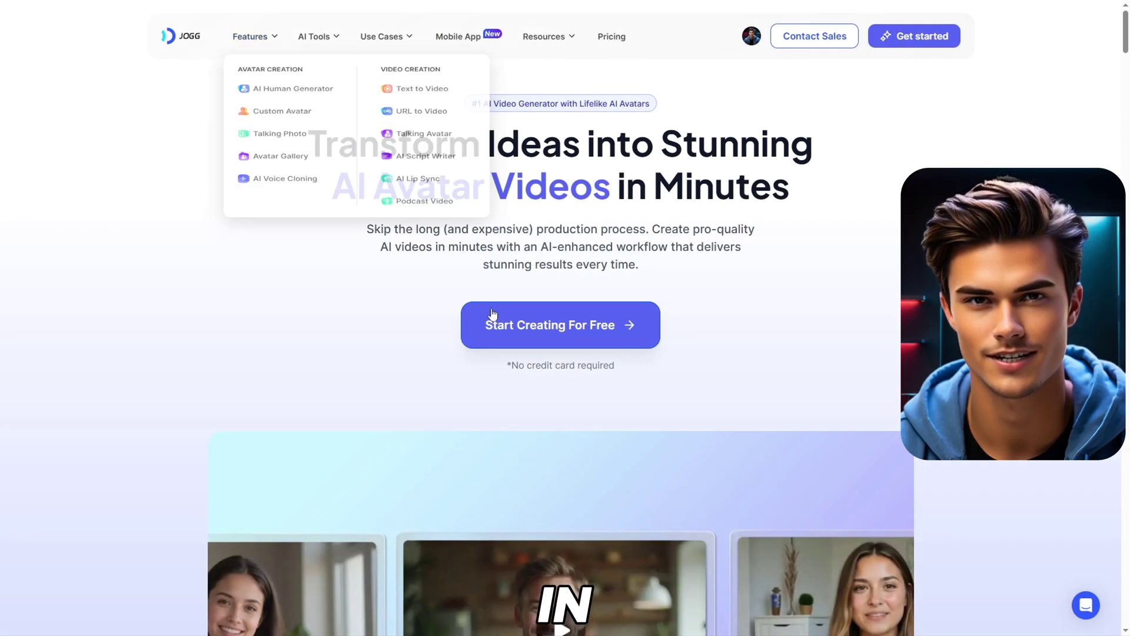
click(590, 338)
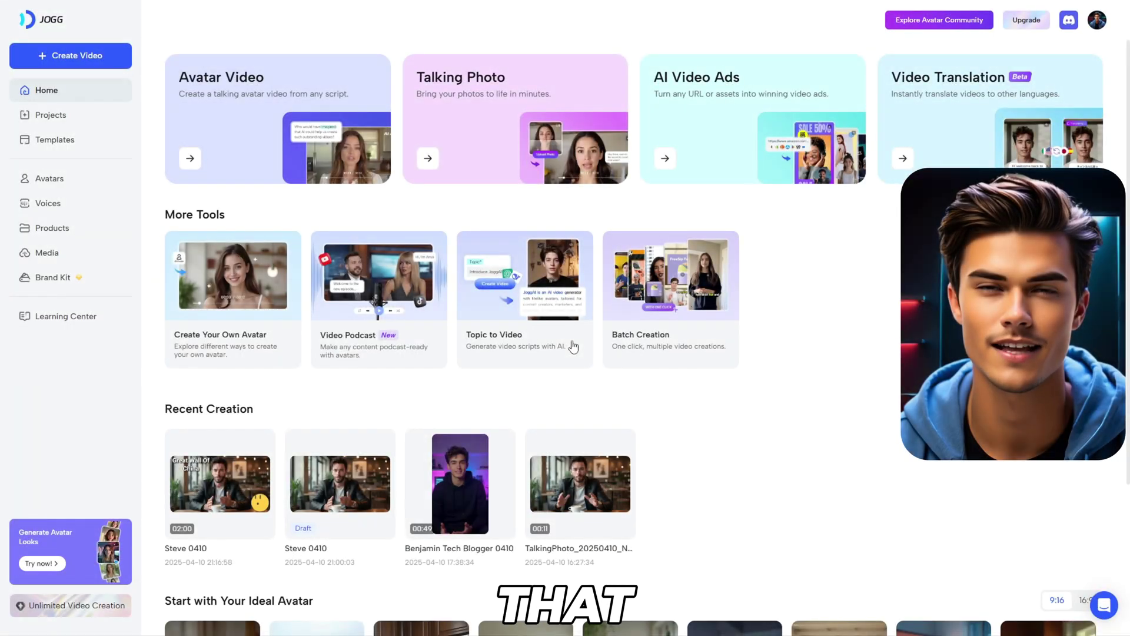
click(276, 338)
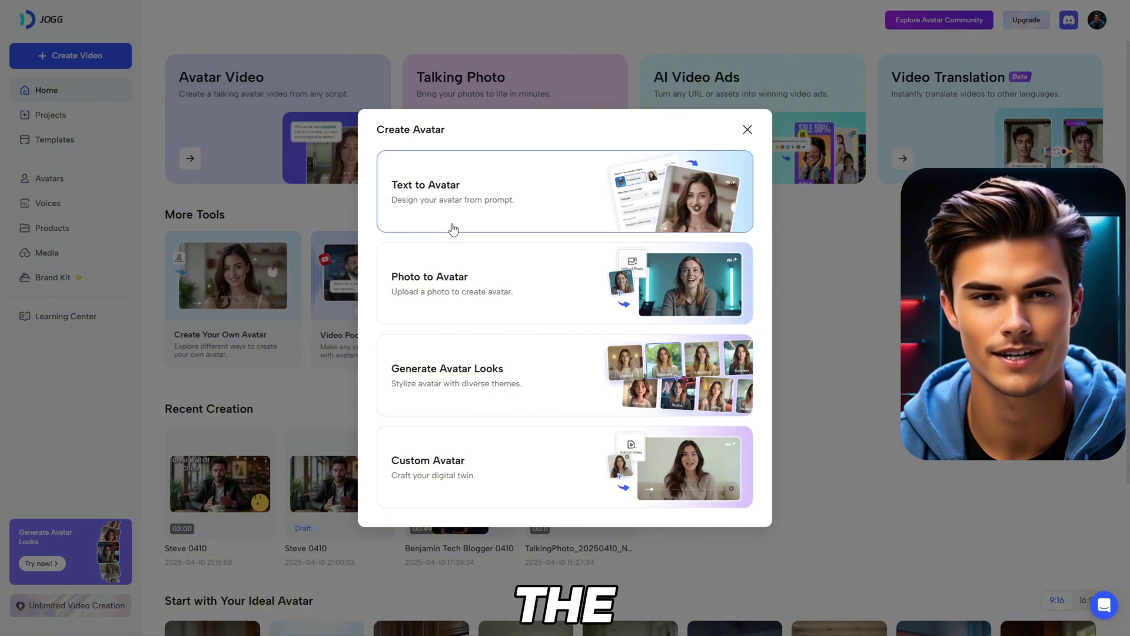
click(543, 207)
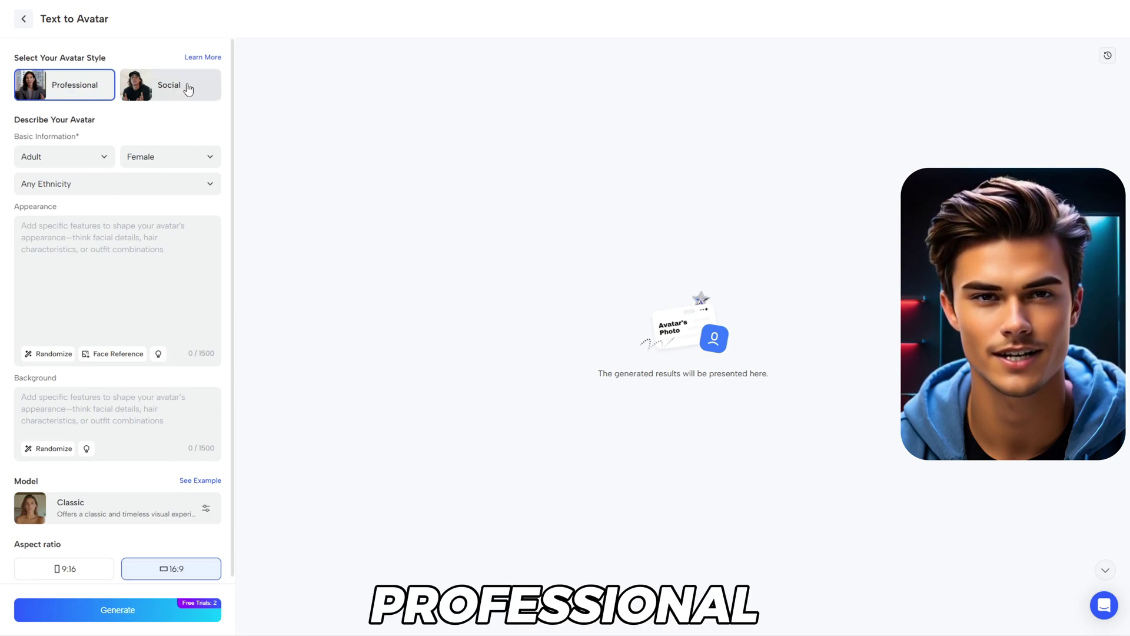
Choose the Social style and make the avatar an adult European male
click(179, 89)
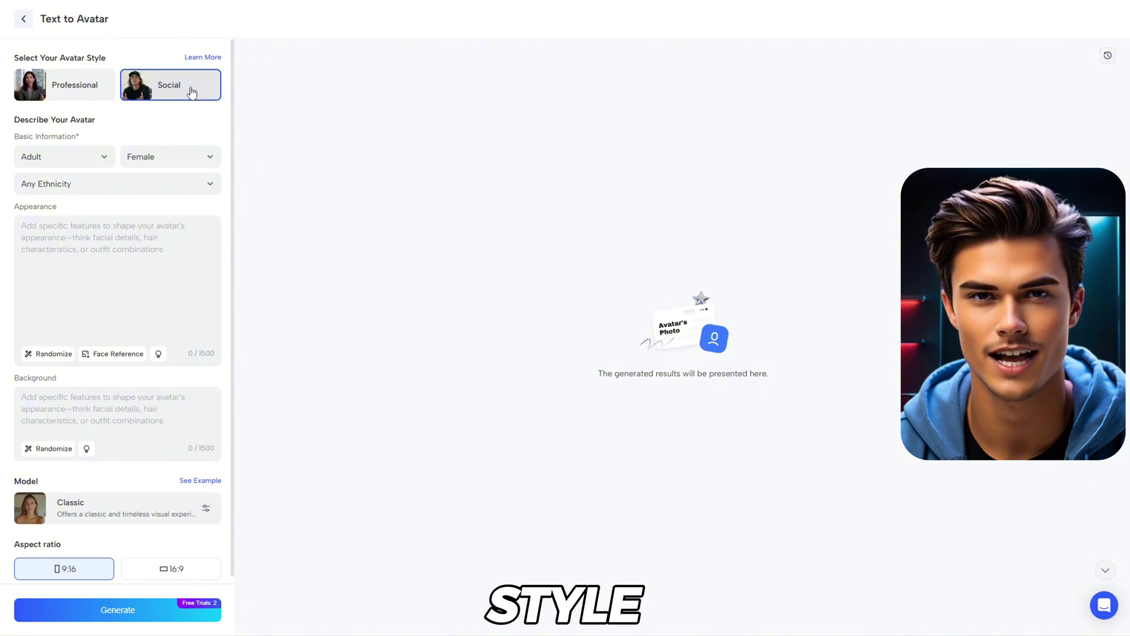
click(105, 162)
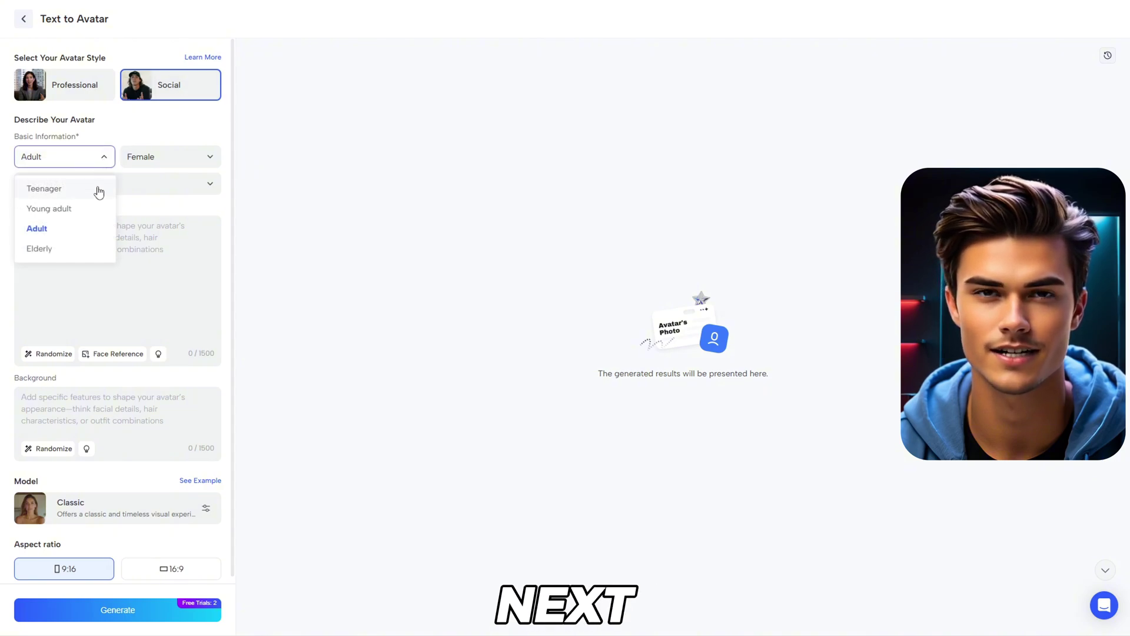
click(96, 234)
click(197, 157)
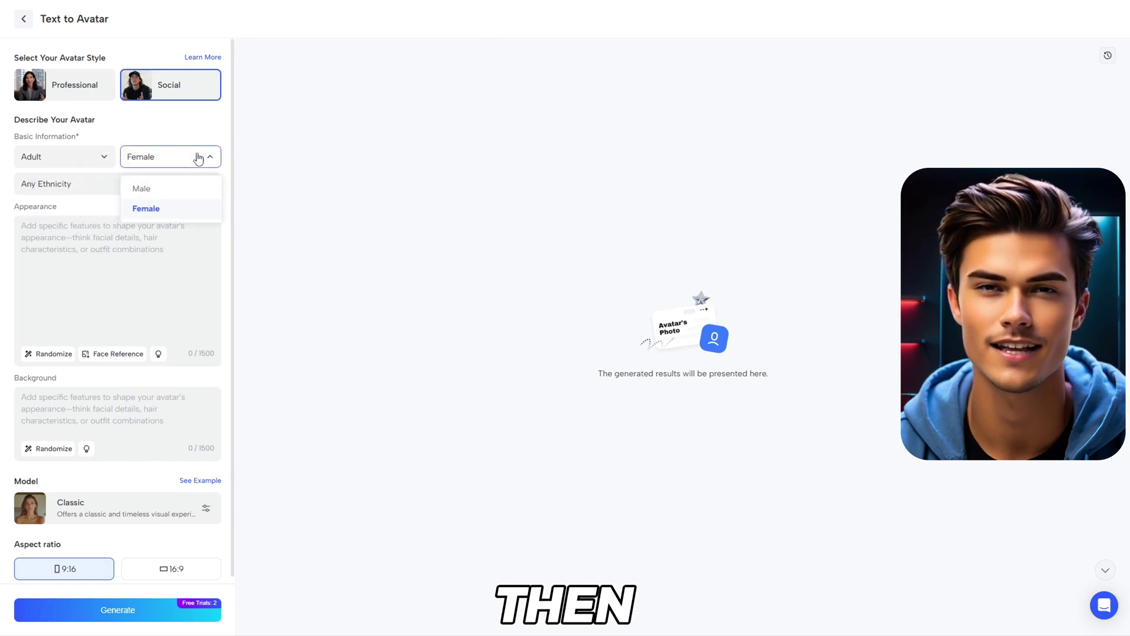
click(186, 193)
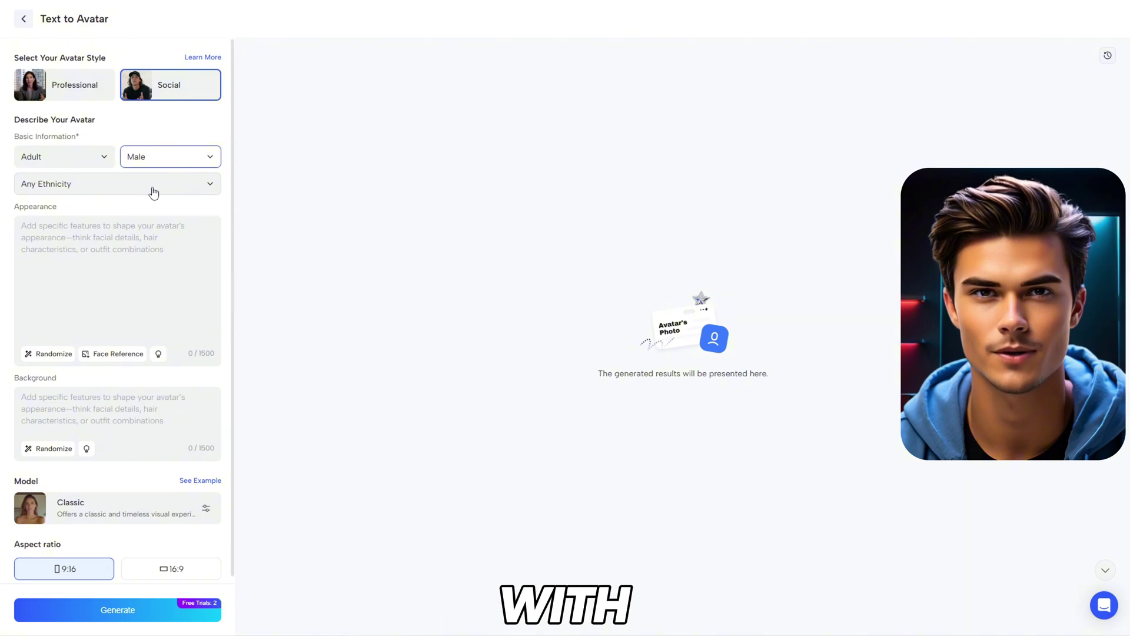
click(164, 189)
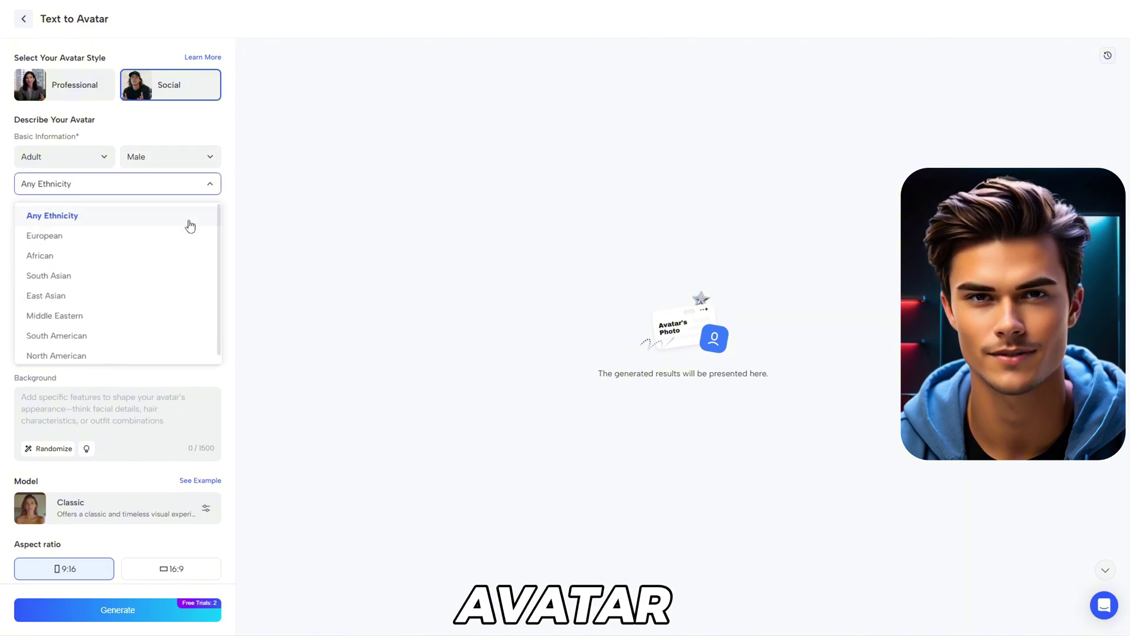
click(174, 237)
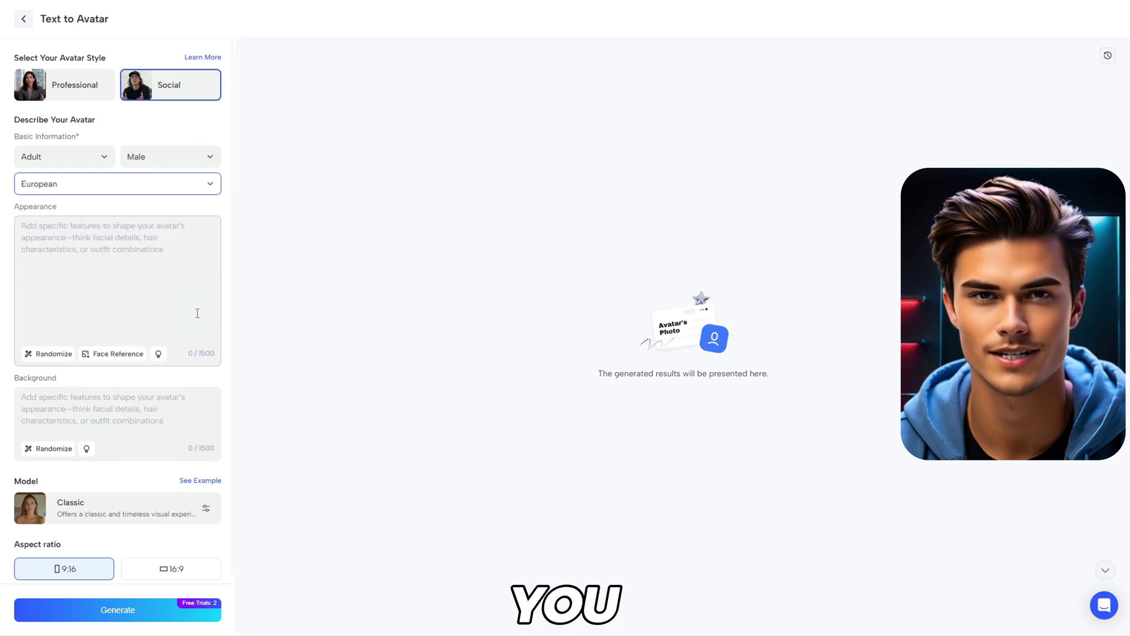
Fill the Appearance and Background fields with randomly generated descriptions
scroll(198, 312, down, 1)
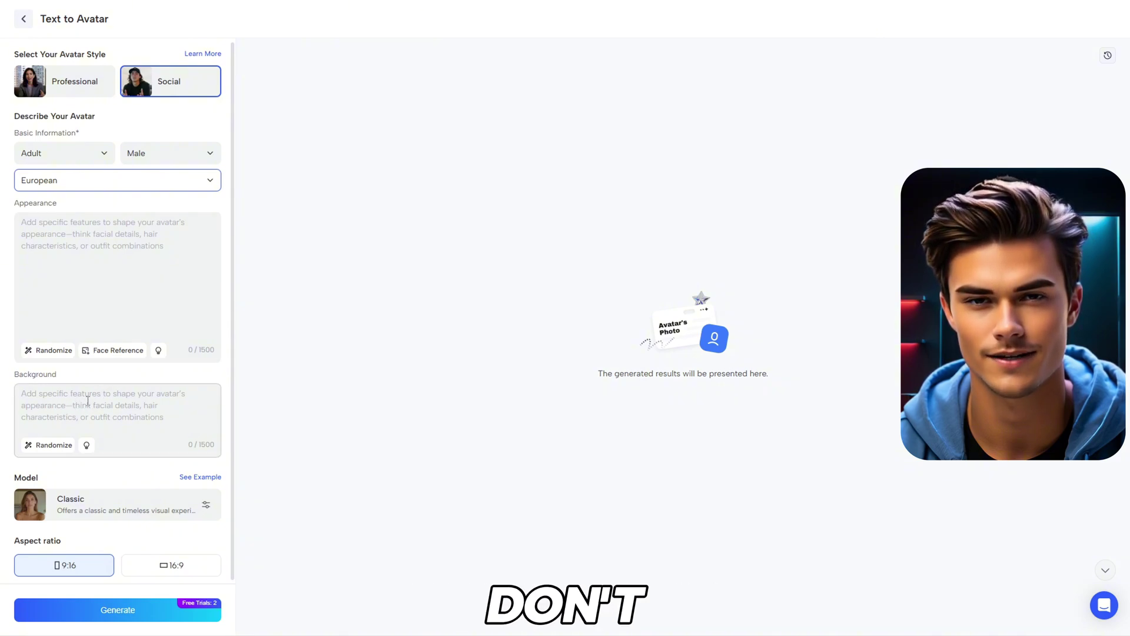
click(67, 353)
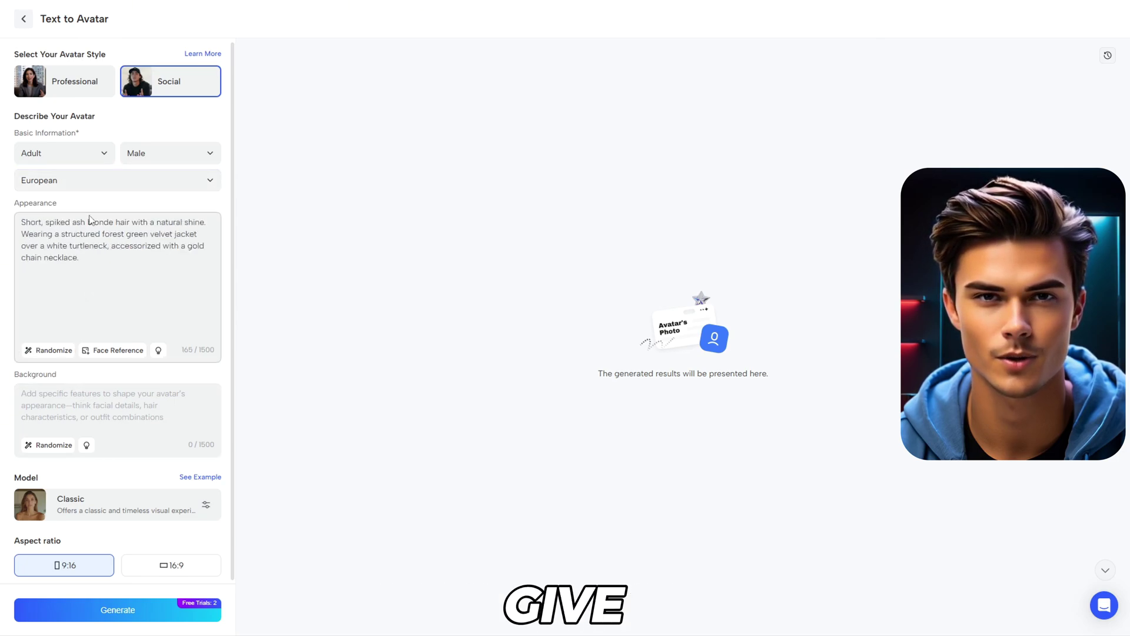
click(52, 446)
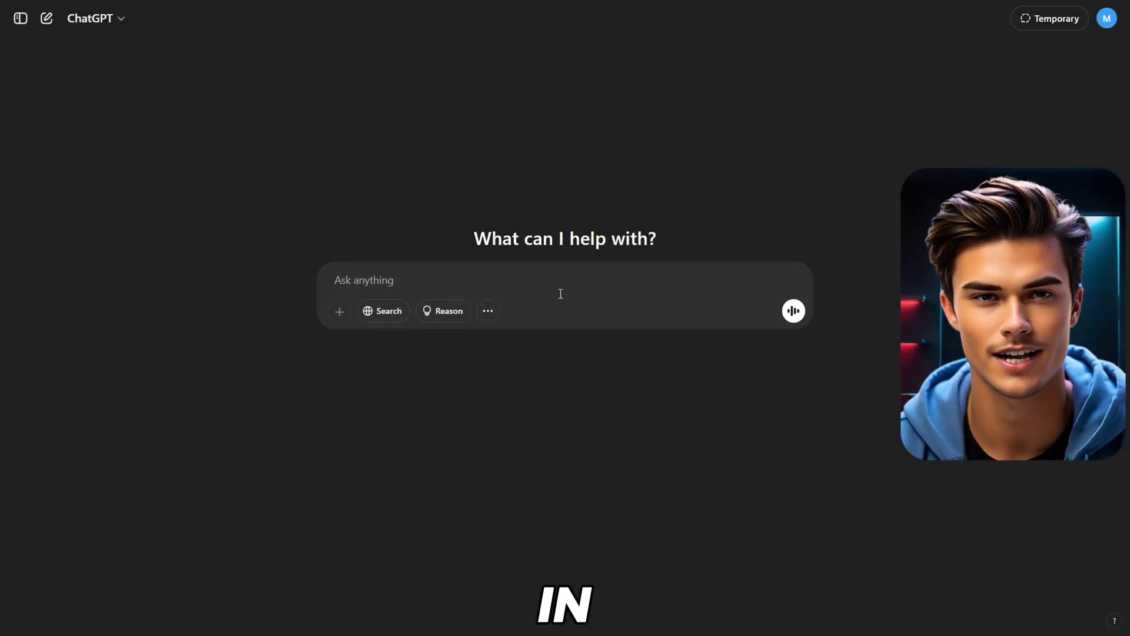
Ask ChatGPT for an appearance prompt and a café background prompt for a male avatar
click(559, 291)
text(I need two detailed and creative compact prompts for generating a male AI avatar:  One for the Appearance: describe specific features like facial structure, hairstyle, hair color, eye shape/color, expression, clothing style, and any accessories or unique visual traits.  One for the Background: describe a visually interesting social themed setting, such as a modern café, cozy apartment, street scene, or park. The background should feel natural, casual, and socially engaging.)
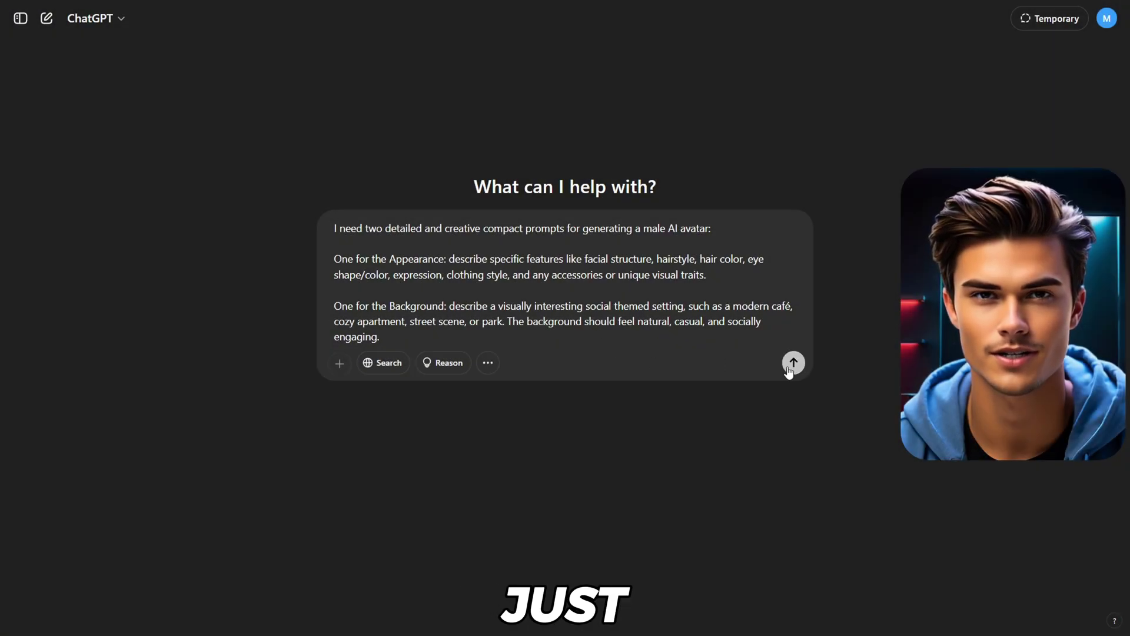
click(788, 365)
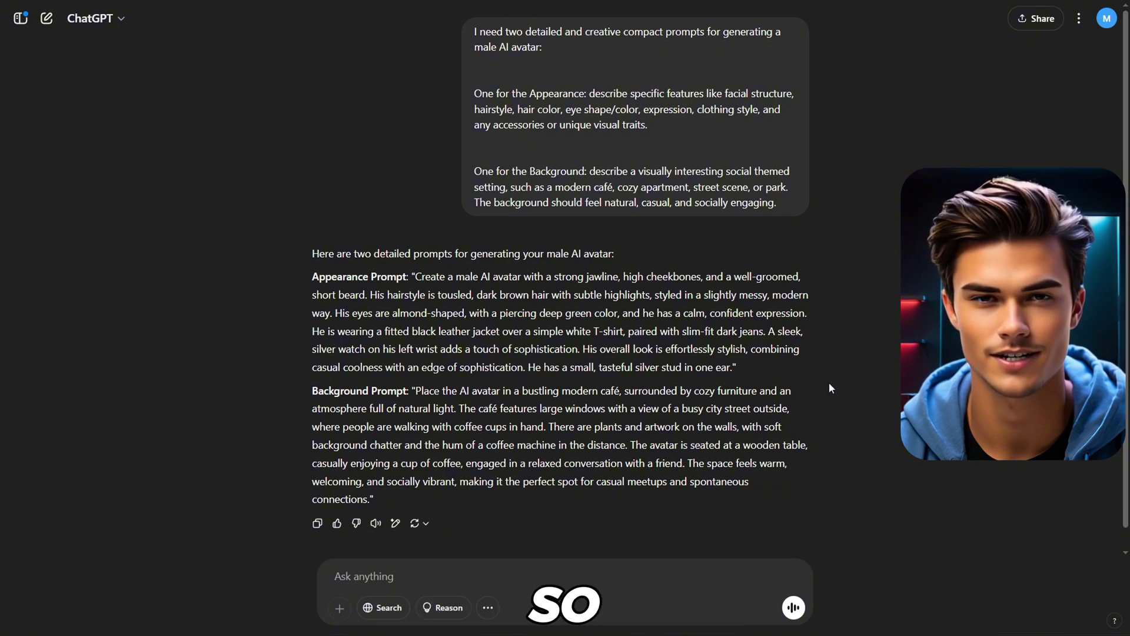
Replace the JoggAI appearance description with ChatGPT's Appearance Prompt
drag(417, 275, 735, 368)
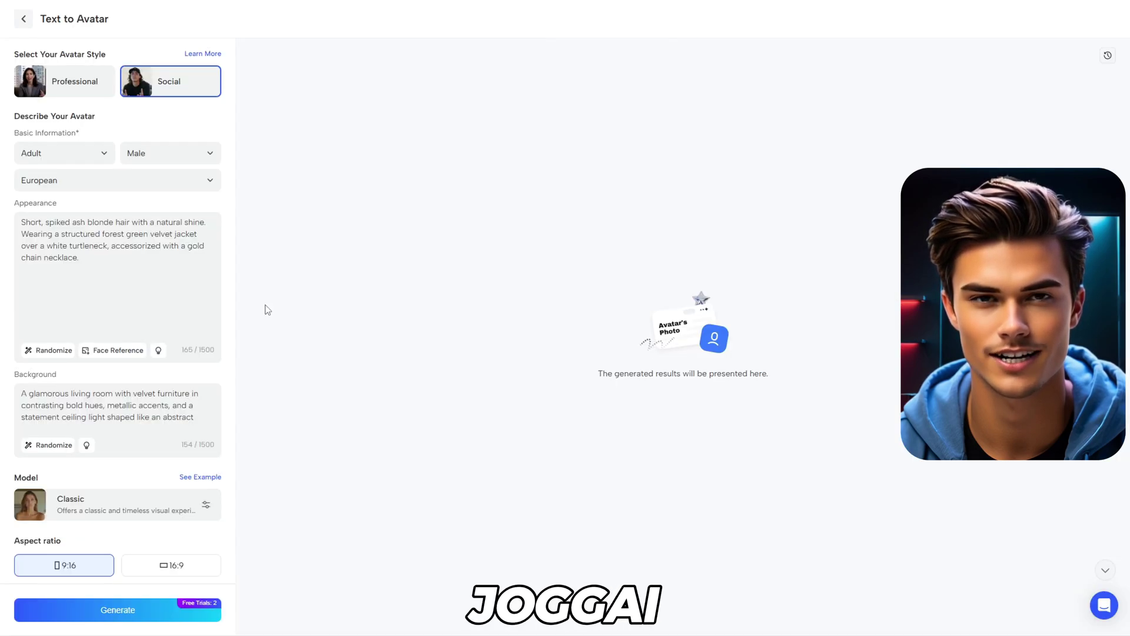
drag(121, 283, 12, 222)
key(ctrl+v)
Replace the background description with ChatGPT's café Background Prompt
scroll(188, 315, up, 2)
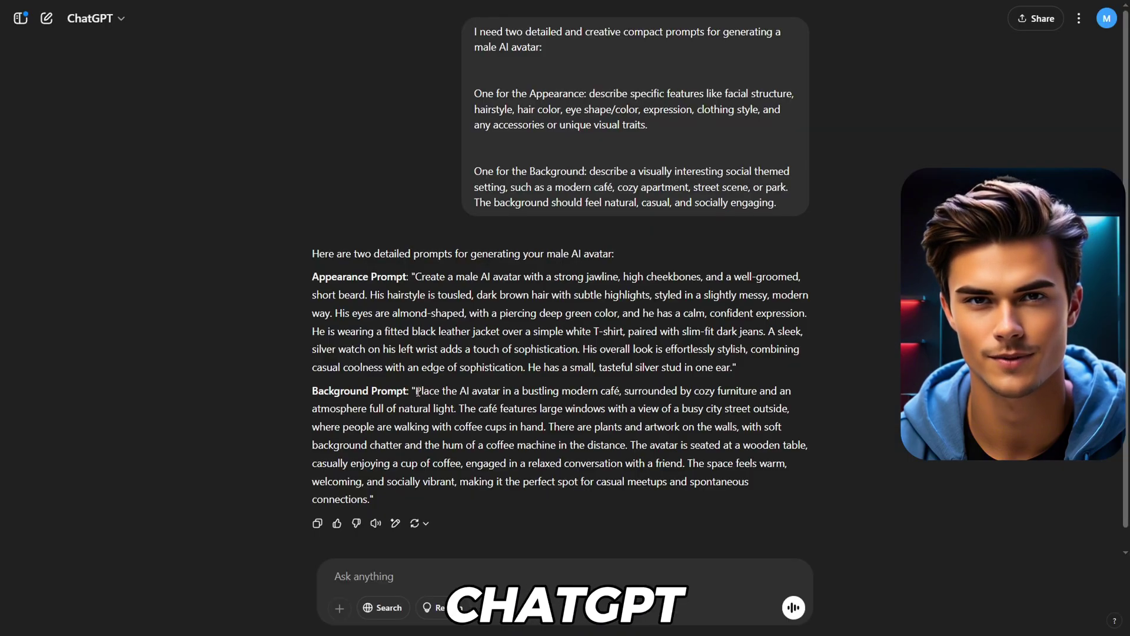
drag(416, 391, 369, 504)
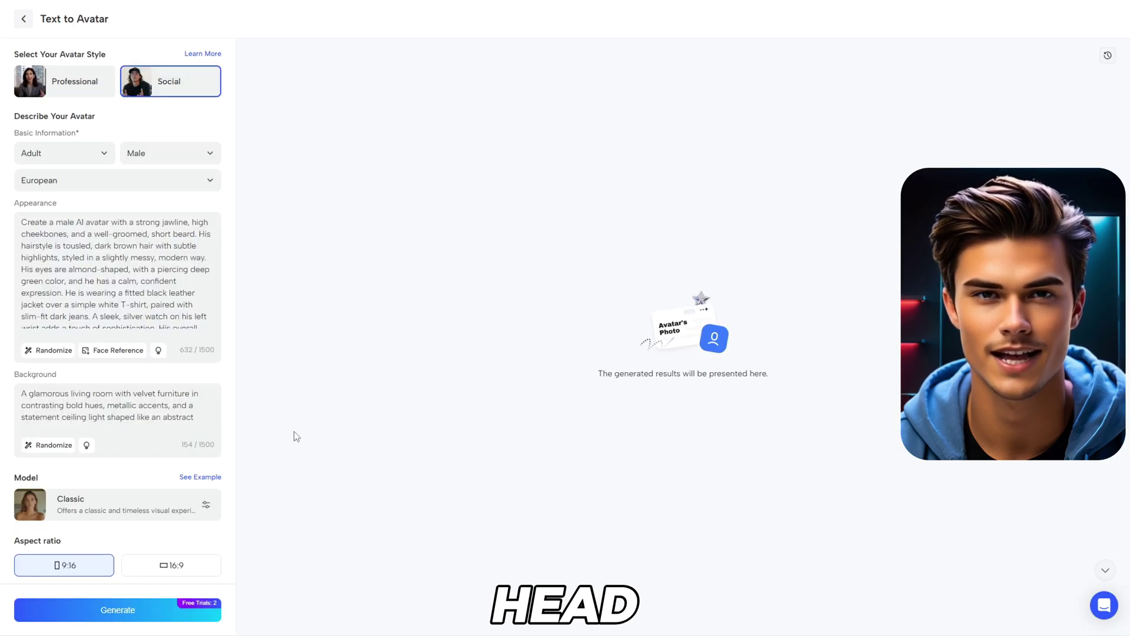
click(60, 400)
key(ctrl+a)
key(ctrl+v)
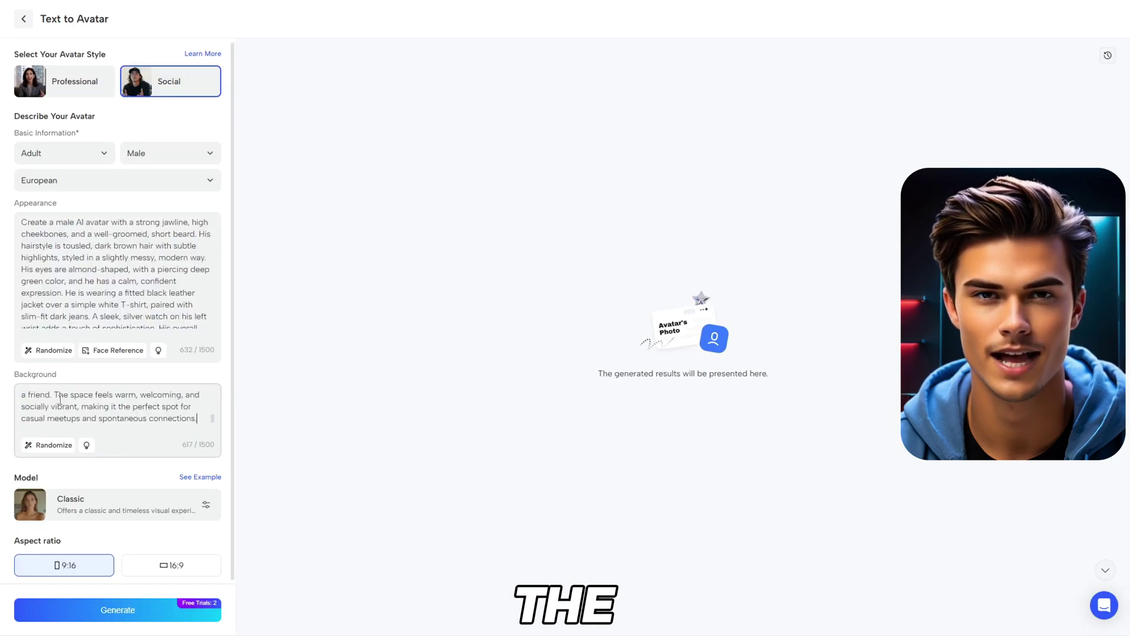
Keep the Classic model, set the aspect ratio to 16:9, and generate the photos
scroll(157, 418, up, 5)
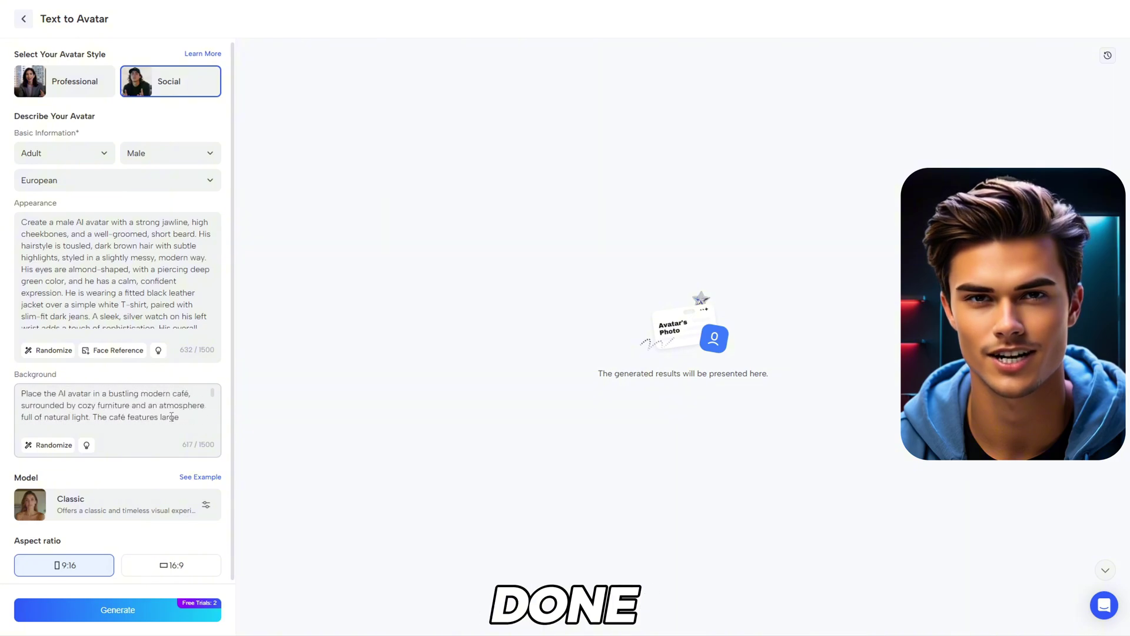
click(171, 513)
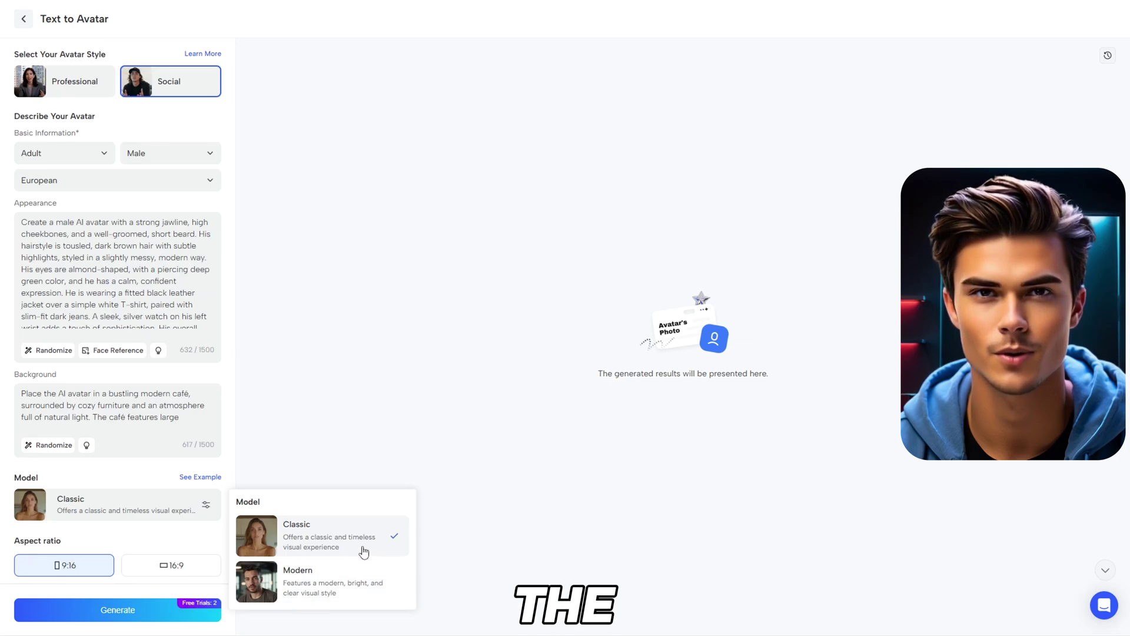
click(164, 512)
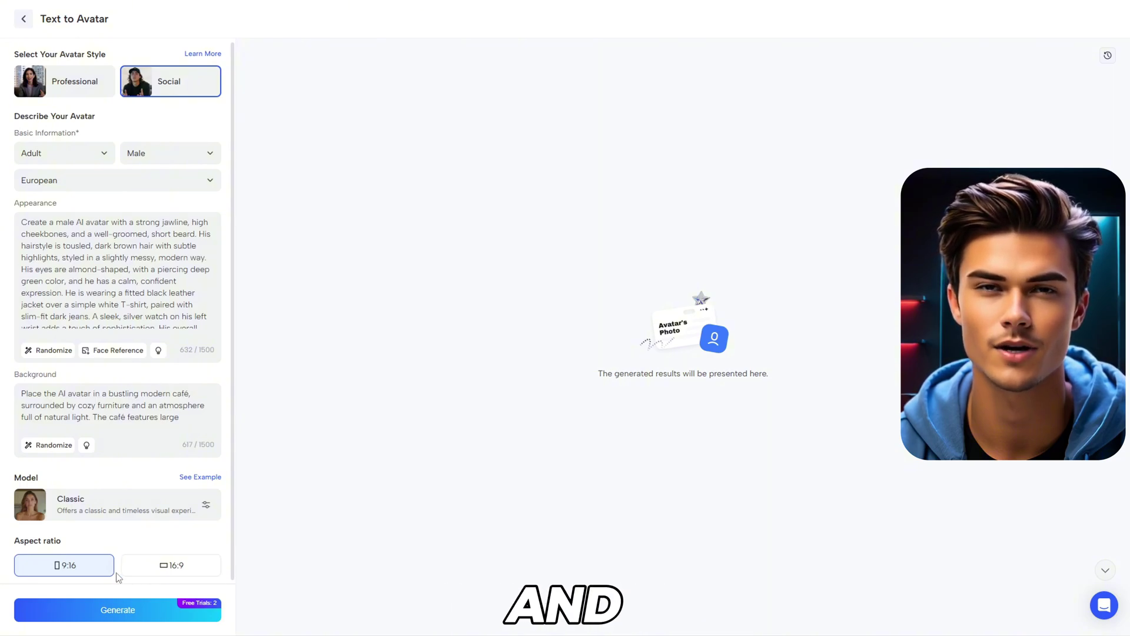
click(199, 572)
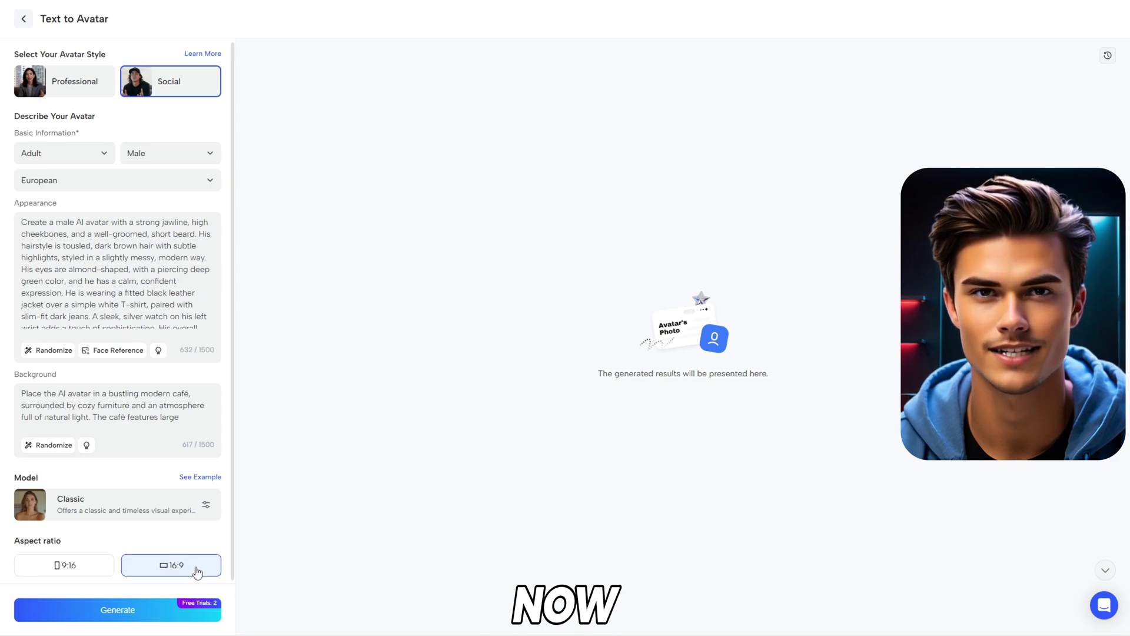
click(152, 612)
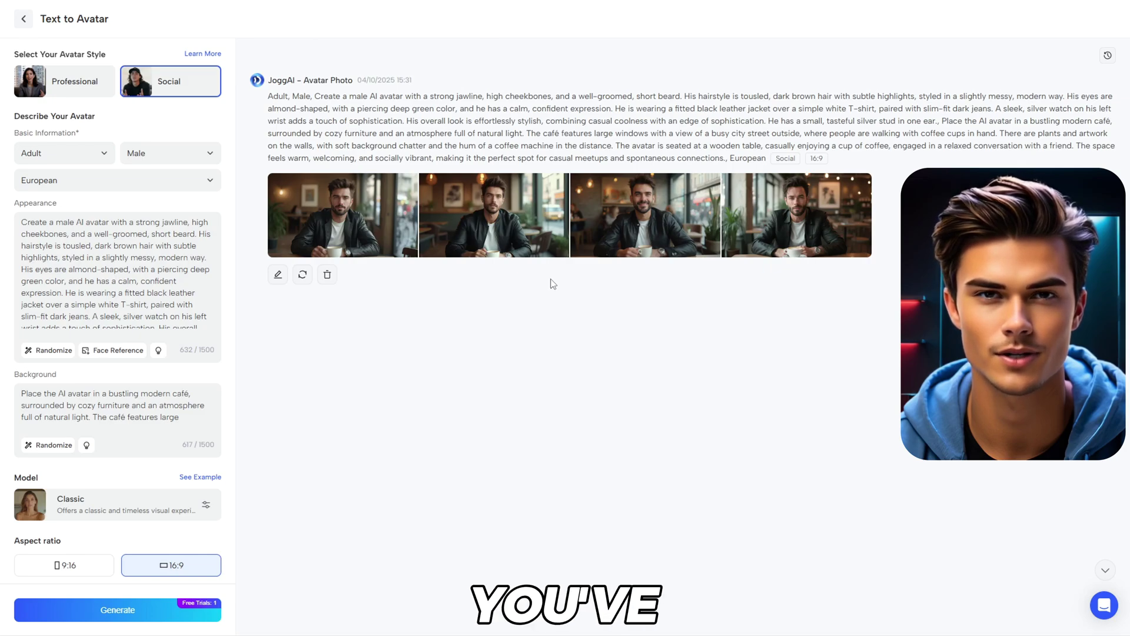
Browse to the fourth of four café photos and create an avatar from it
mouse_move(384, 231)
click(369, 201)
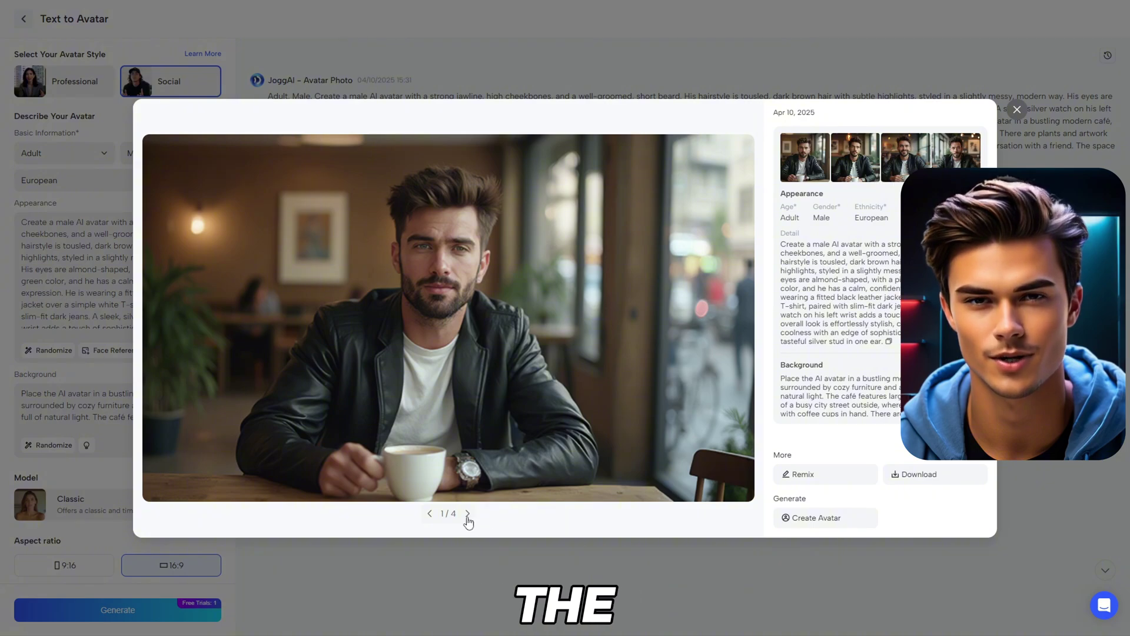
click(468, 514)
click(468, 514)
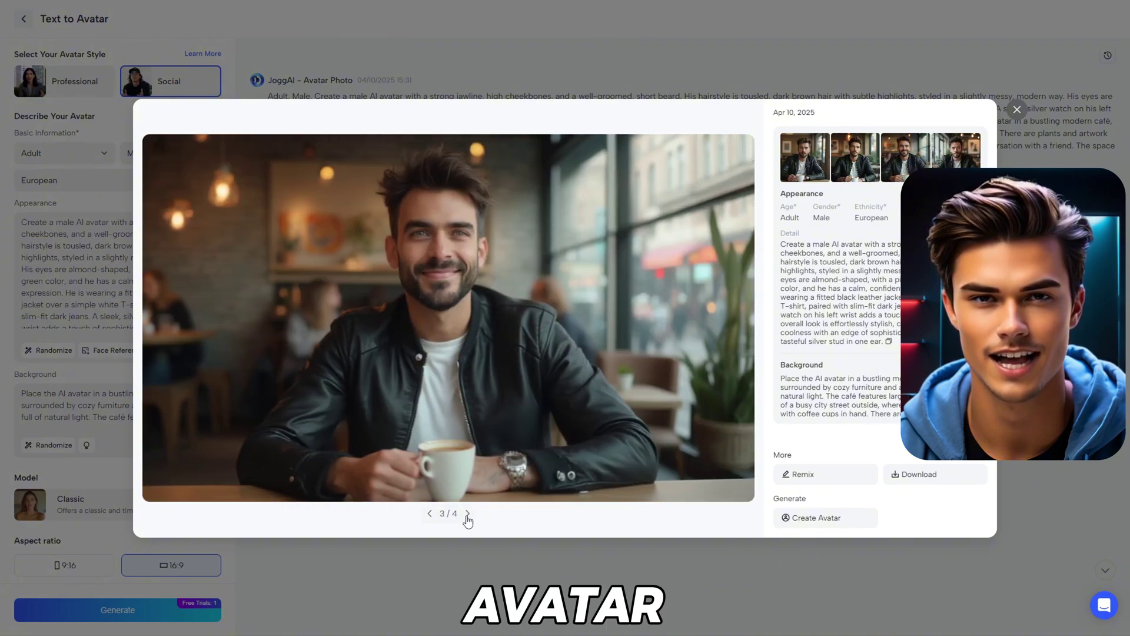
click(468, 514)
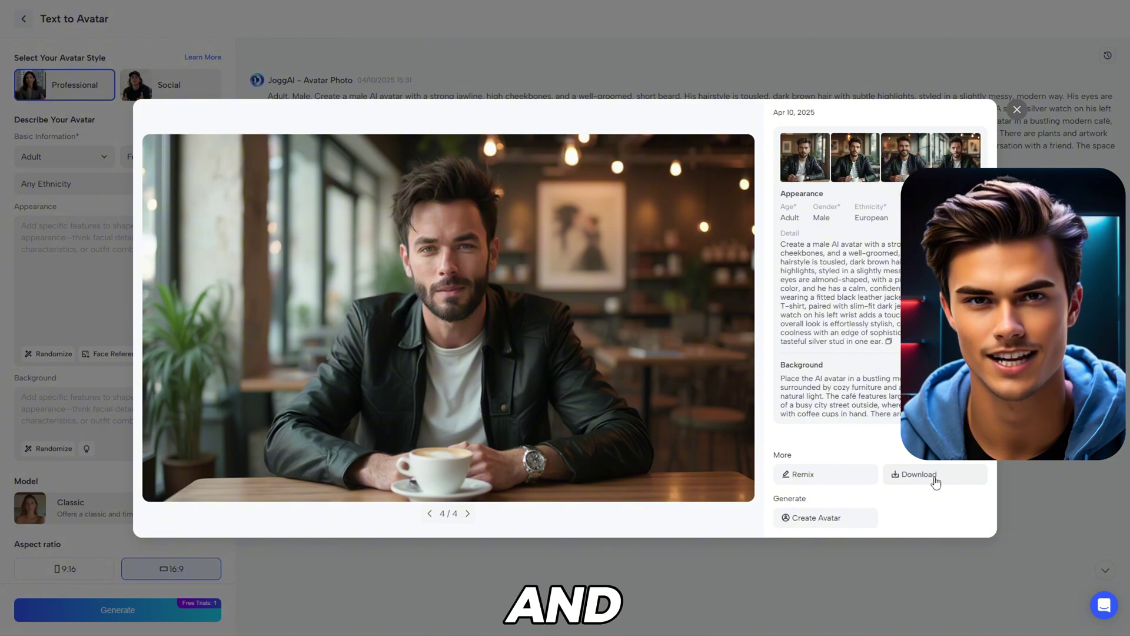
click(840, 519)
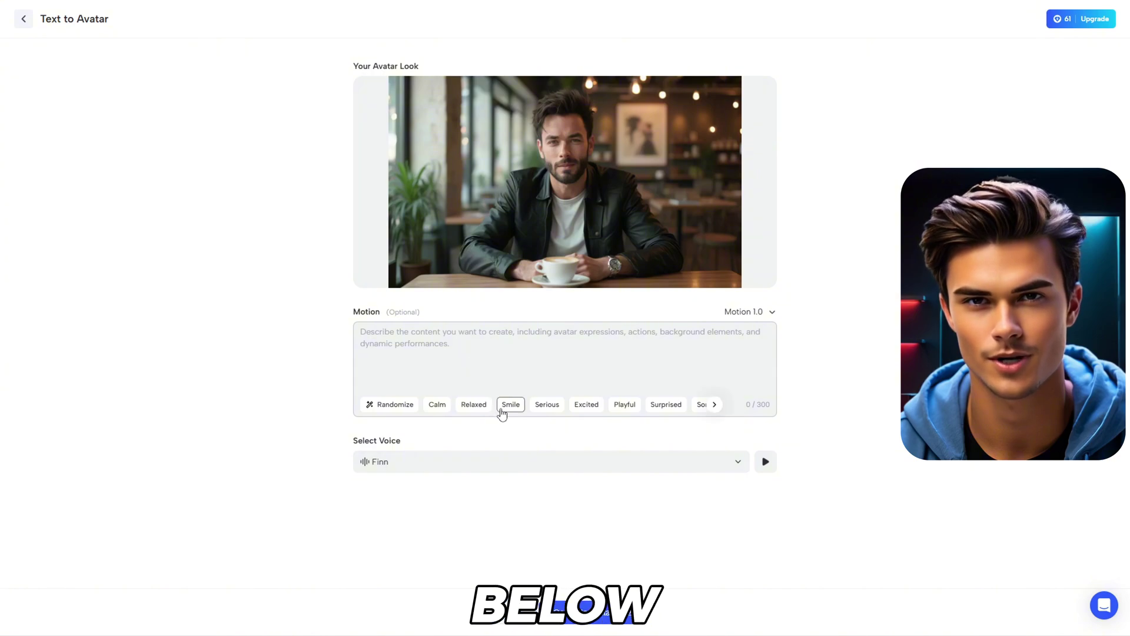
Apply the Confidence motion preset and bring up the AI Voices library
click(714, 404)
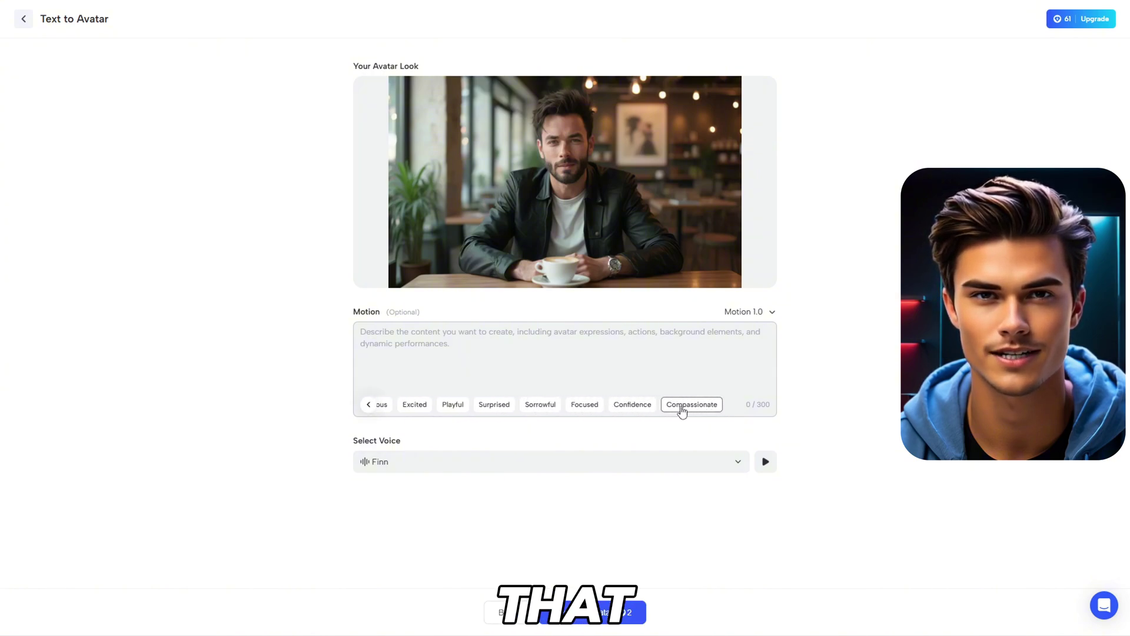
click(645, 409)
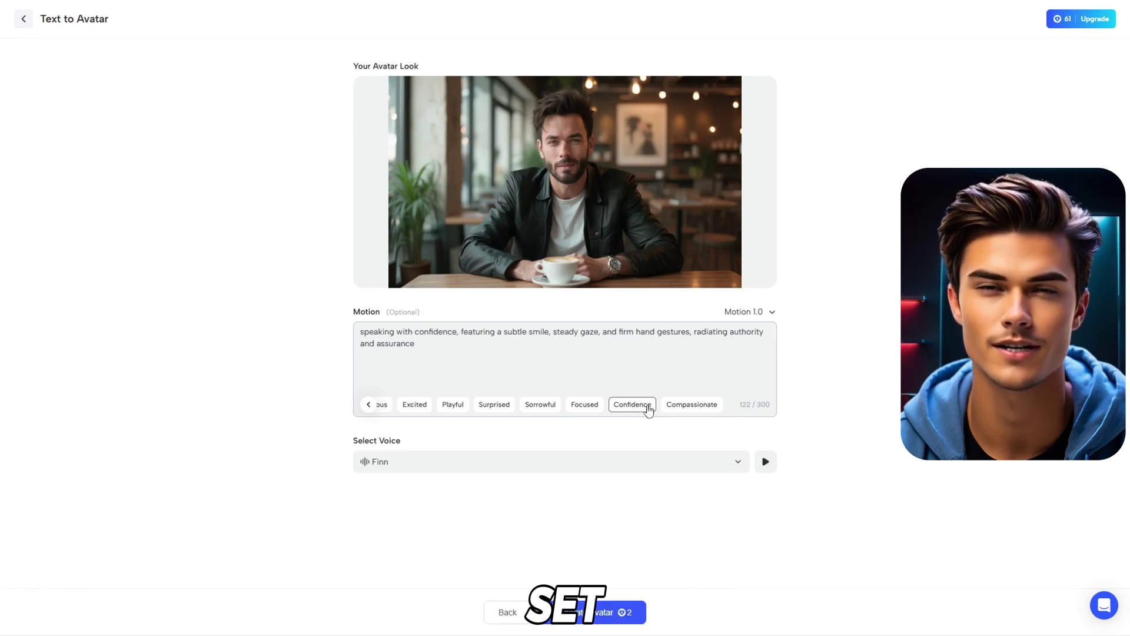
click(682, 469)
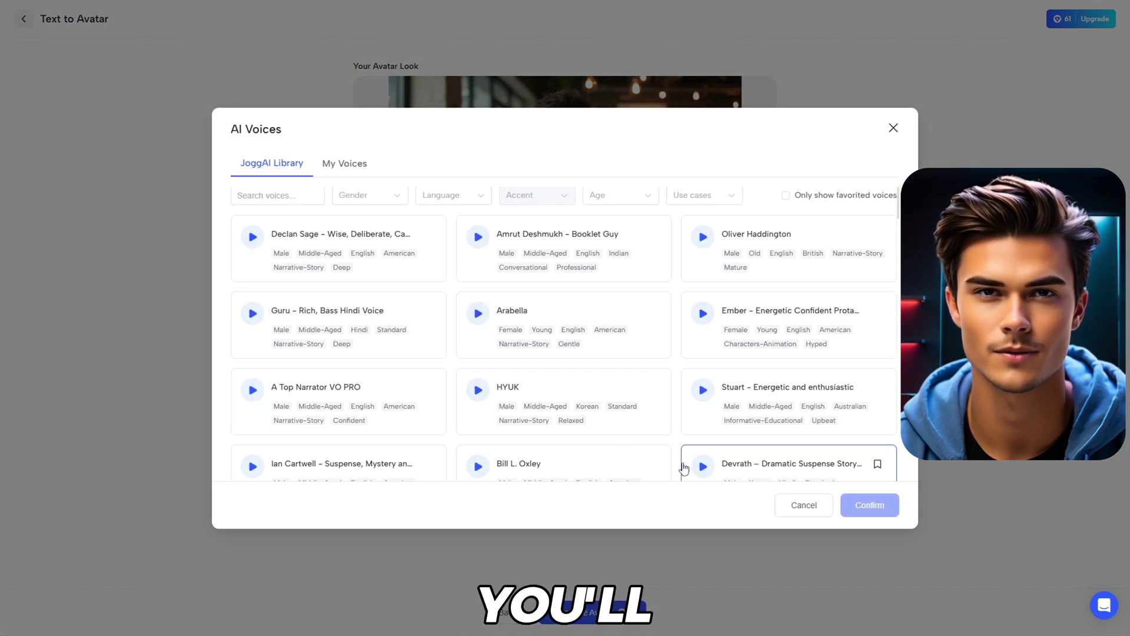
Filter the AI voices to male, English, American-accent, middle-aged speakers
click(370, 200)
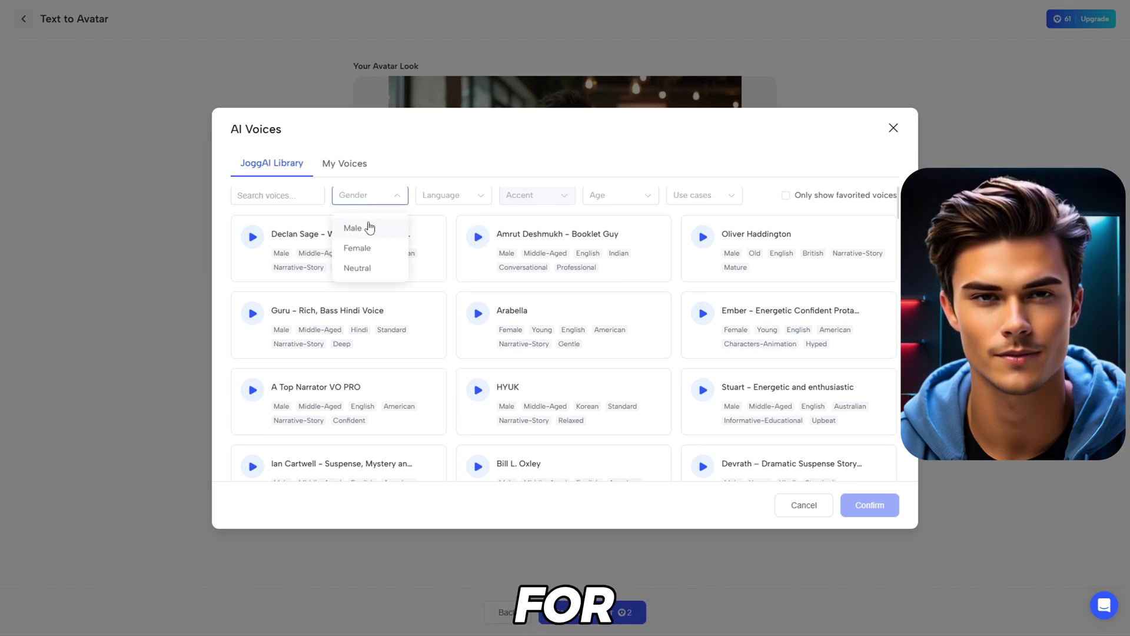
click(352, 227)
click(477, 197)
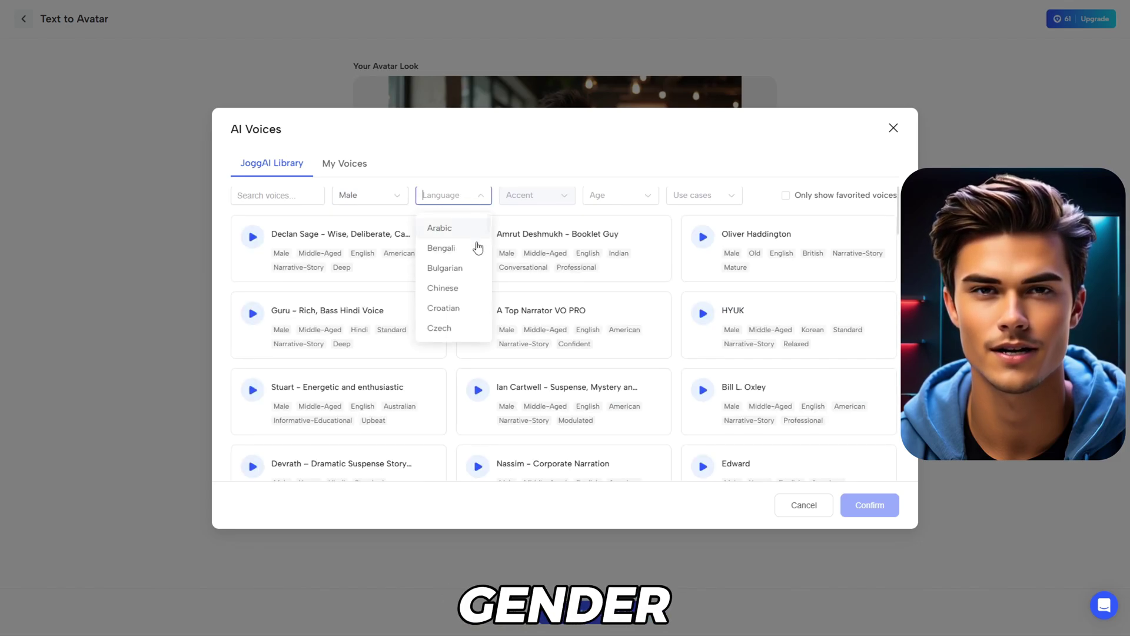
scroll(474, 247, down, 2)
click(473, 268)
click(567, 203)
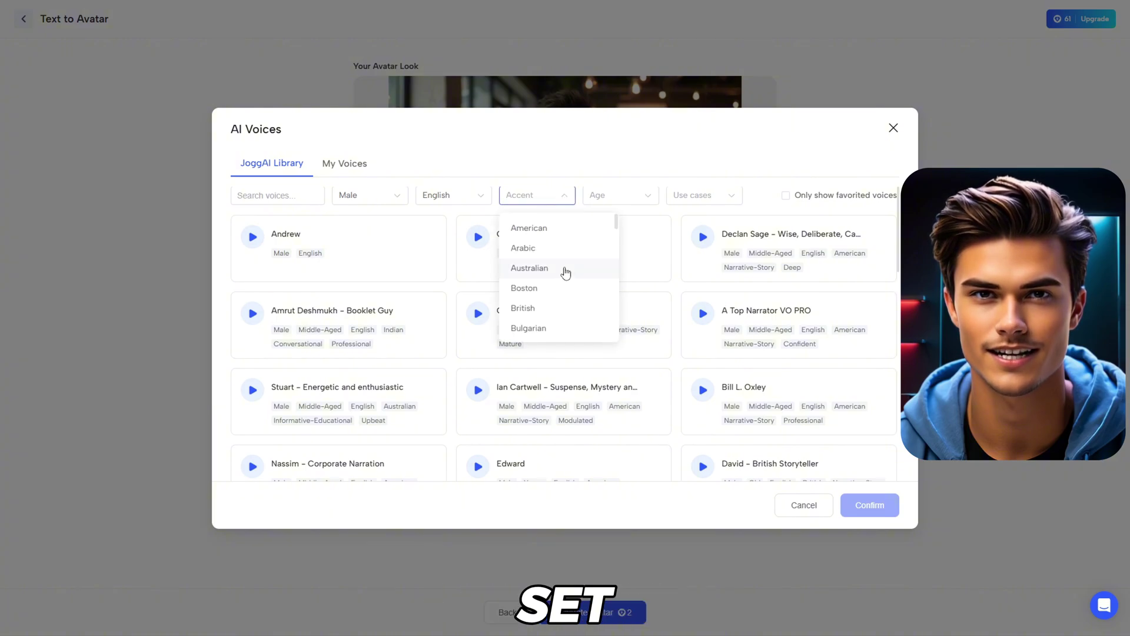
click(564, 235)
click(643, 197)
click(638, 247)
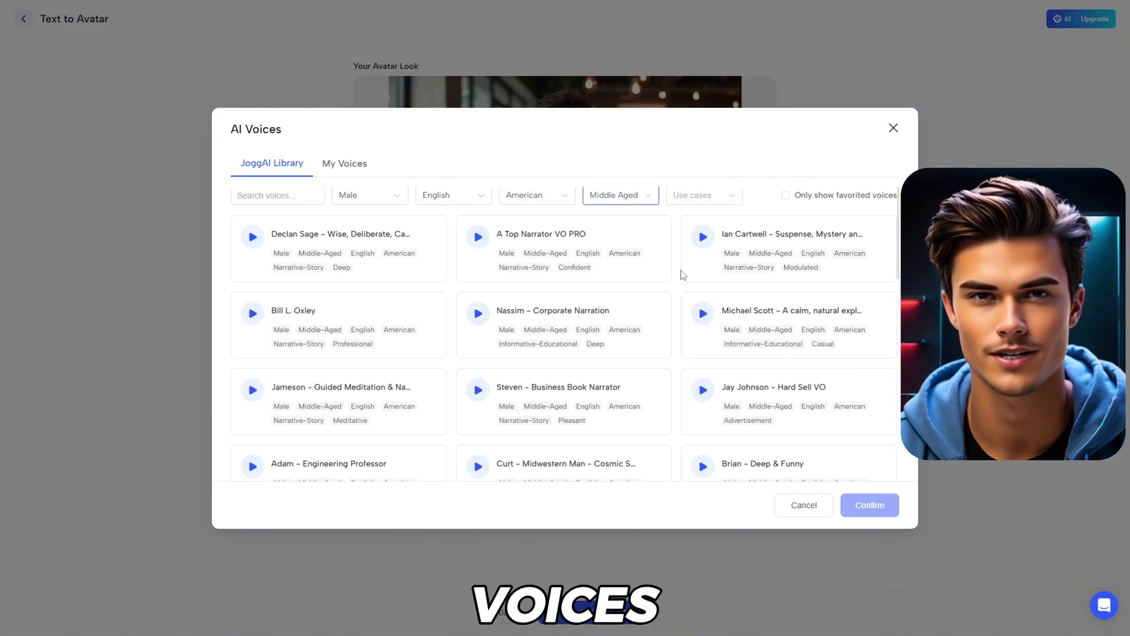
Preview the Michael Scott voice, then choose Adam – Engineering Professor
click(704, 314)
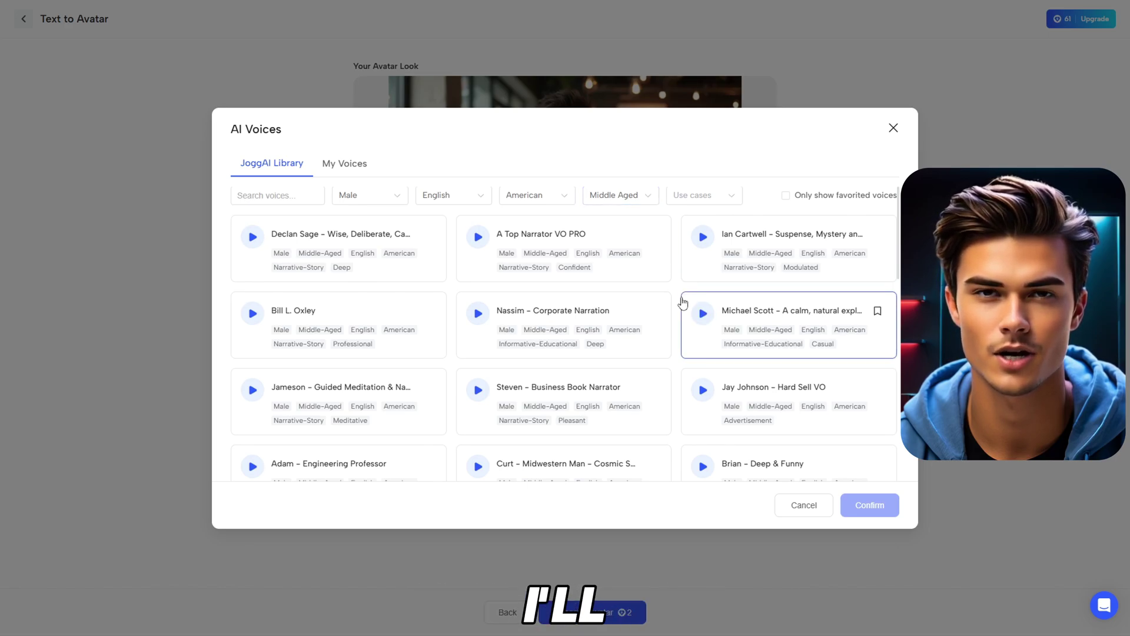
scroll(416, 358, down, 2)
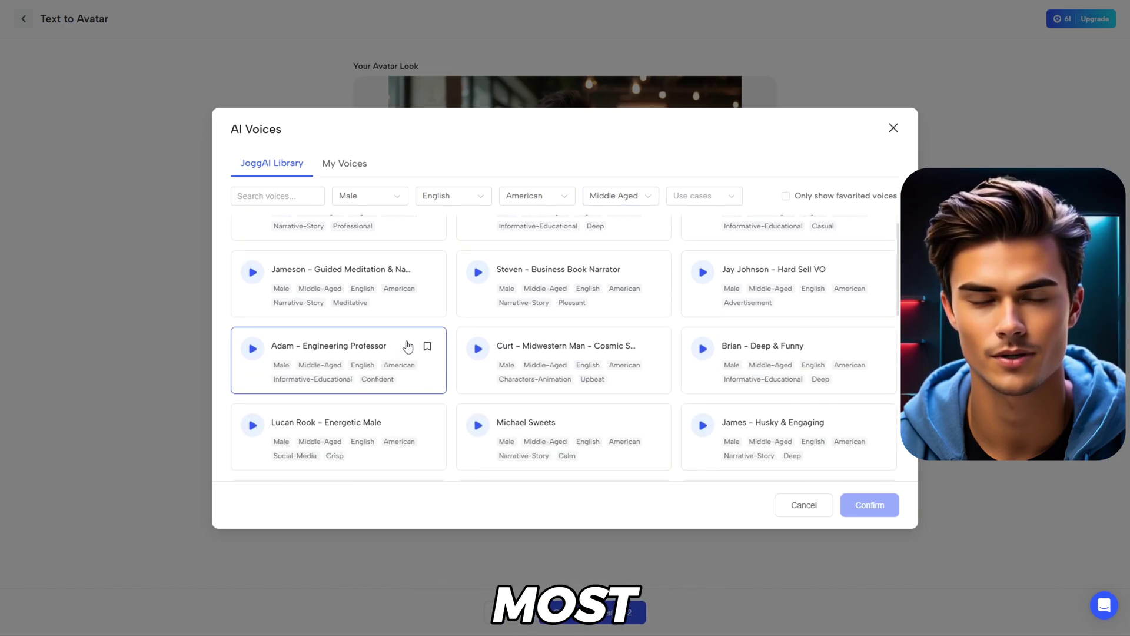
click(409, 347)
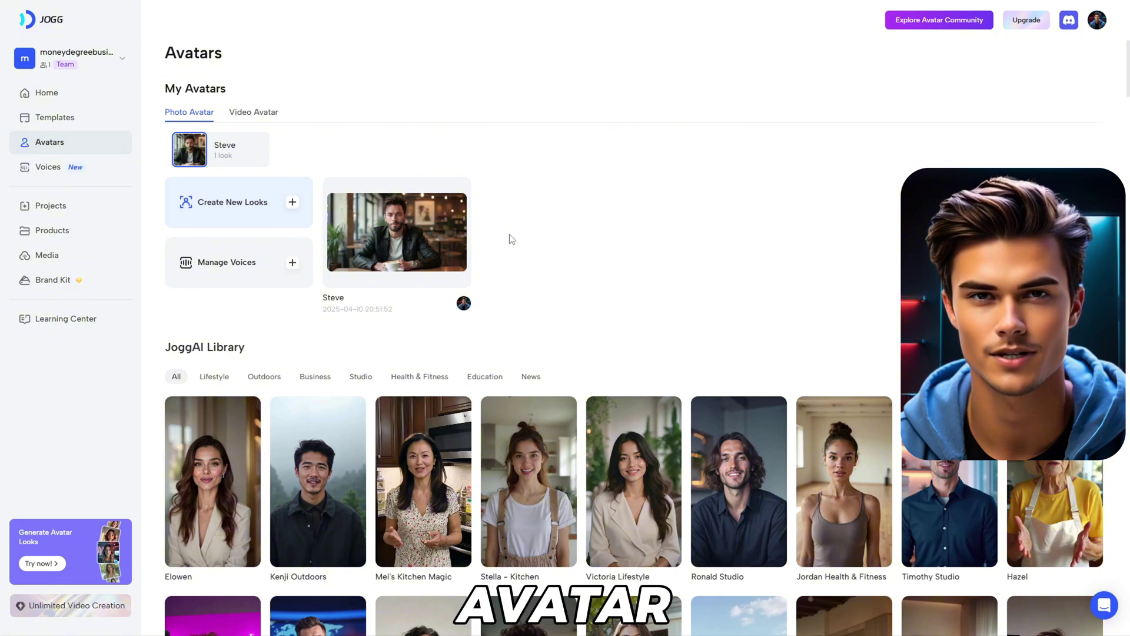
Start a new Avatar Video from the home dashboard
click(109, 100)
mouse_move(270, 116)
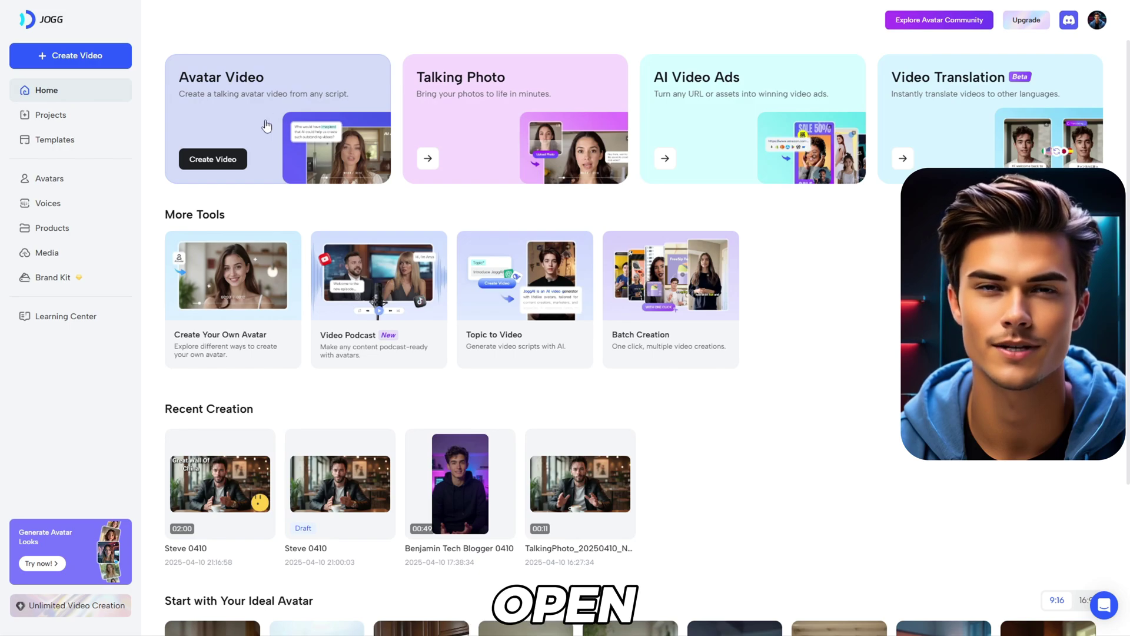
click(267, 126)
Preview public avatars like Kenji and Stella, filter to 16:9, then show My Avatars
click(470, 69)
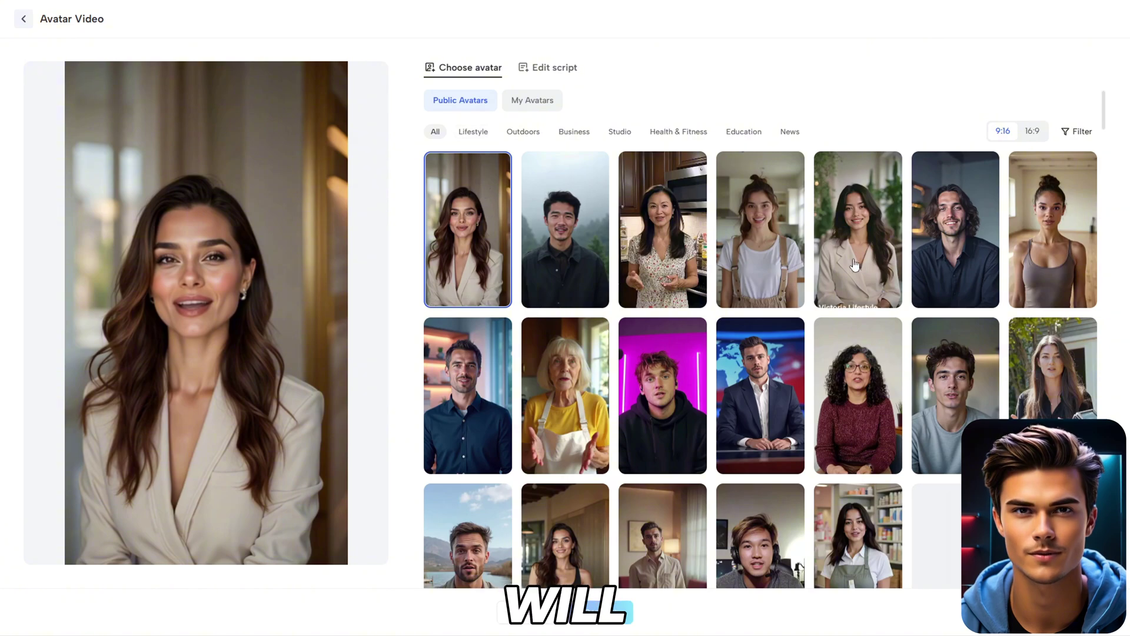
click(570, 236)
click(647, 237)
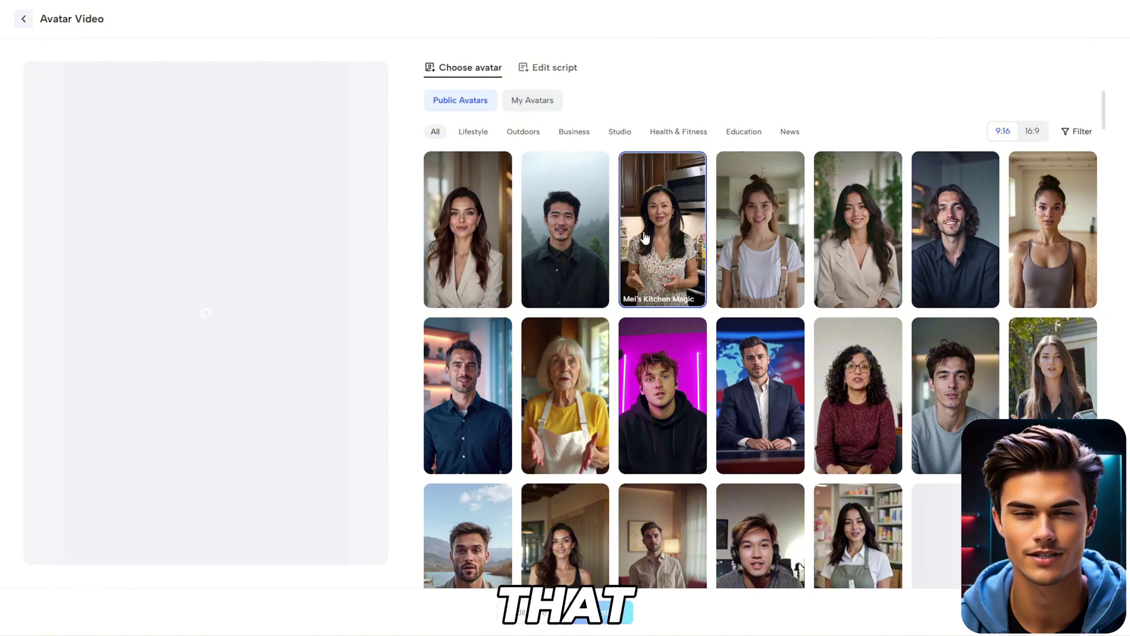
click(768, 246)
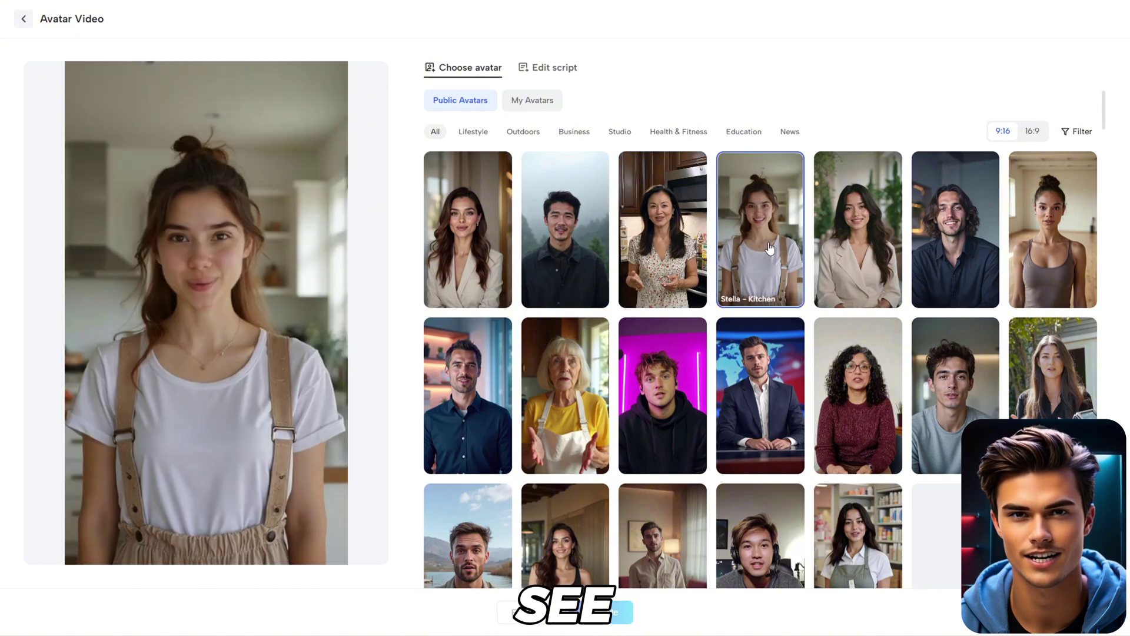
click(1033, 132)
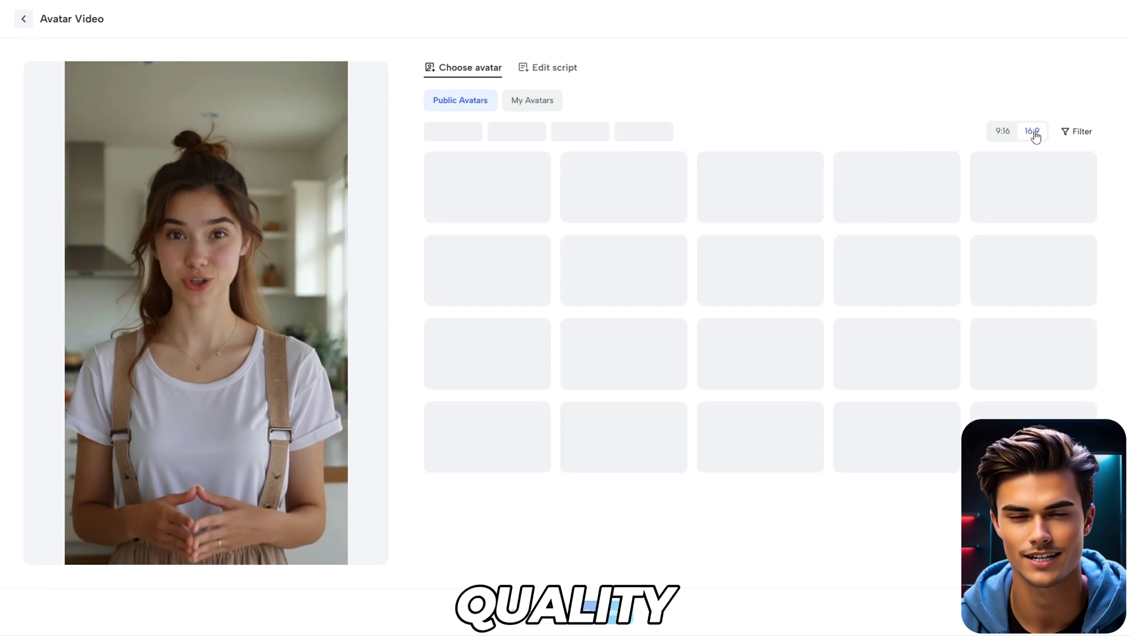
click(509, 191)
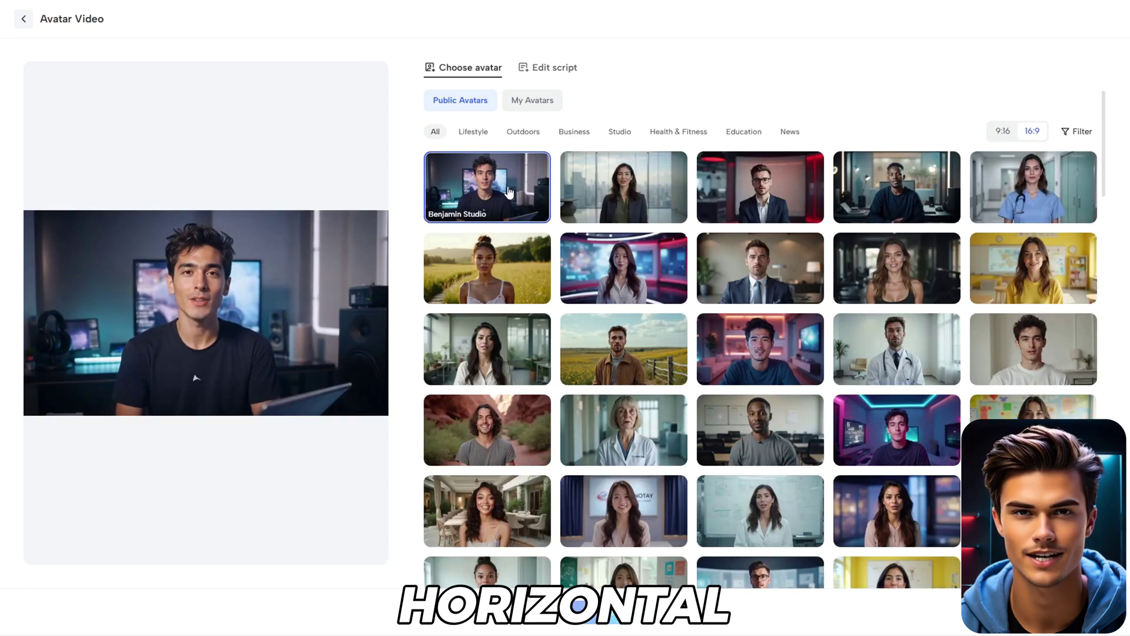
click(765, 191)
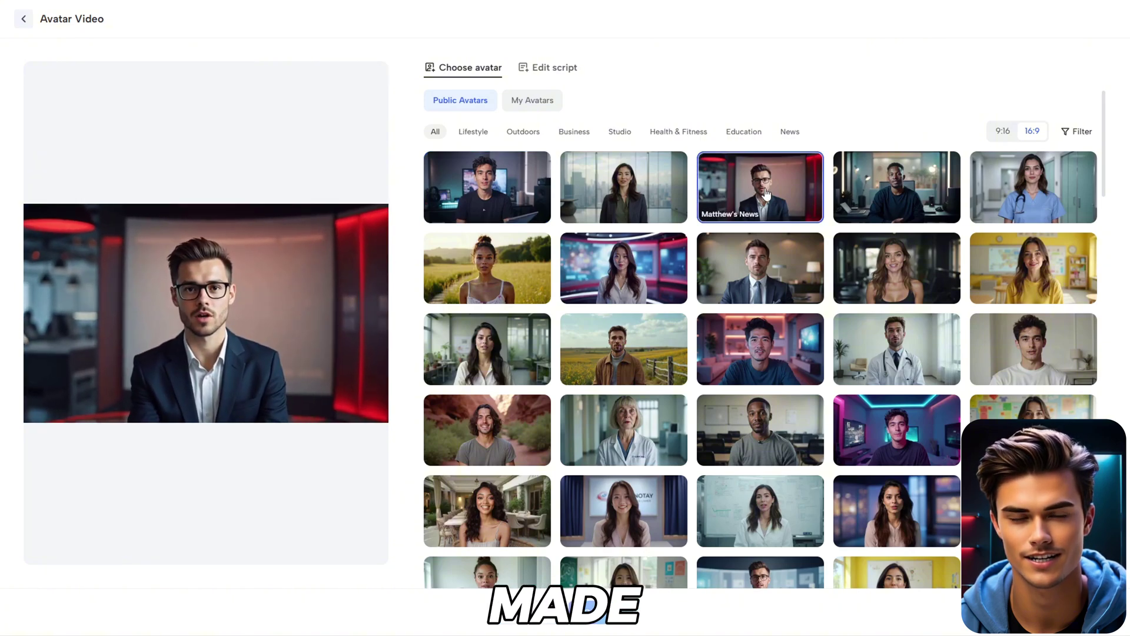
click(529, 101)
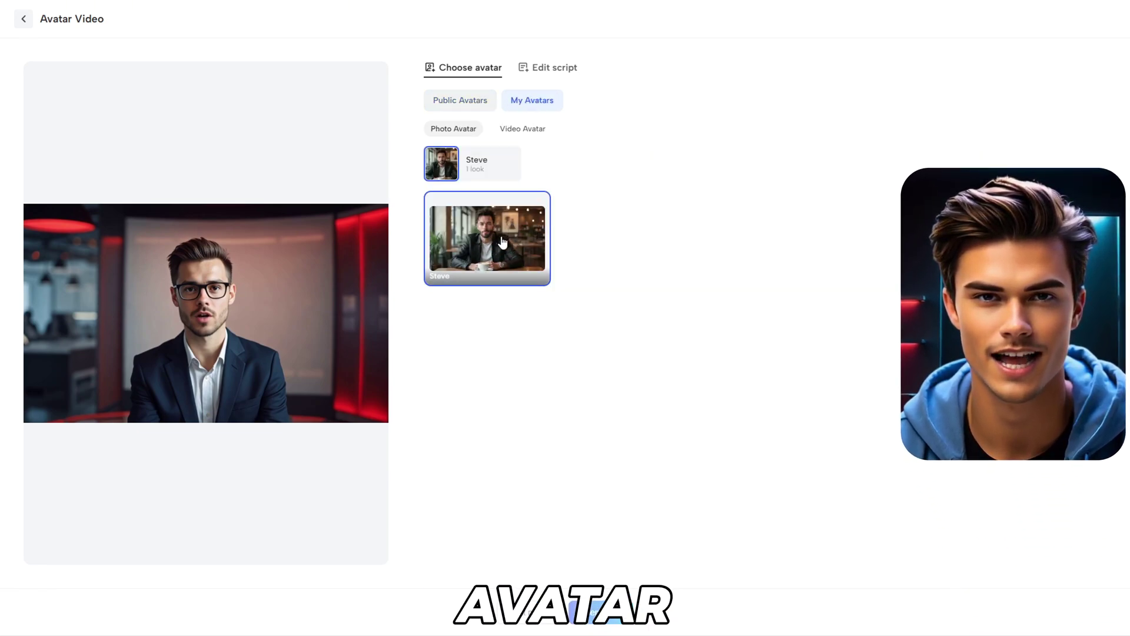
Place the Steve café look in the video and switch to its text script editor
click(494, 247)
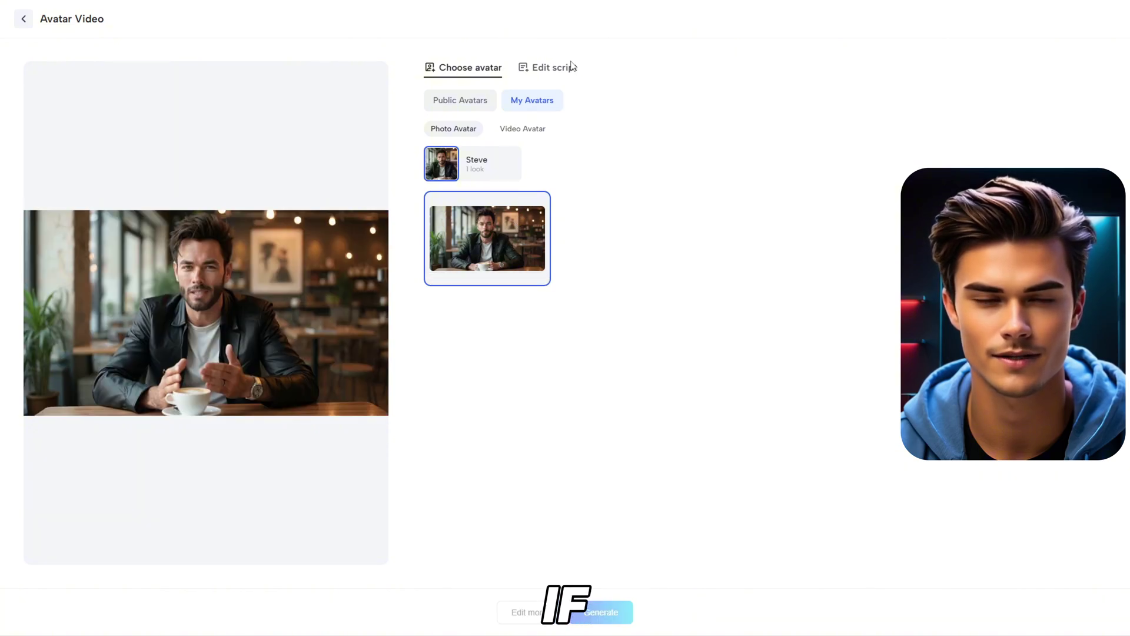
click(563, 69)
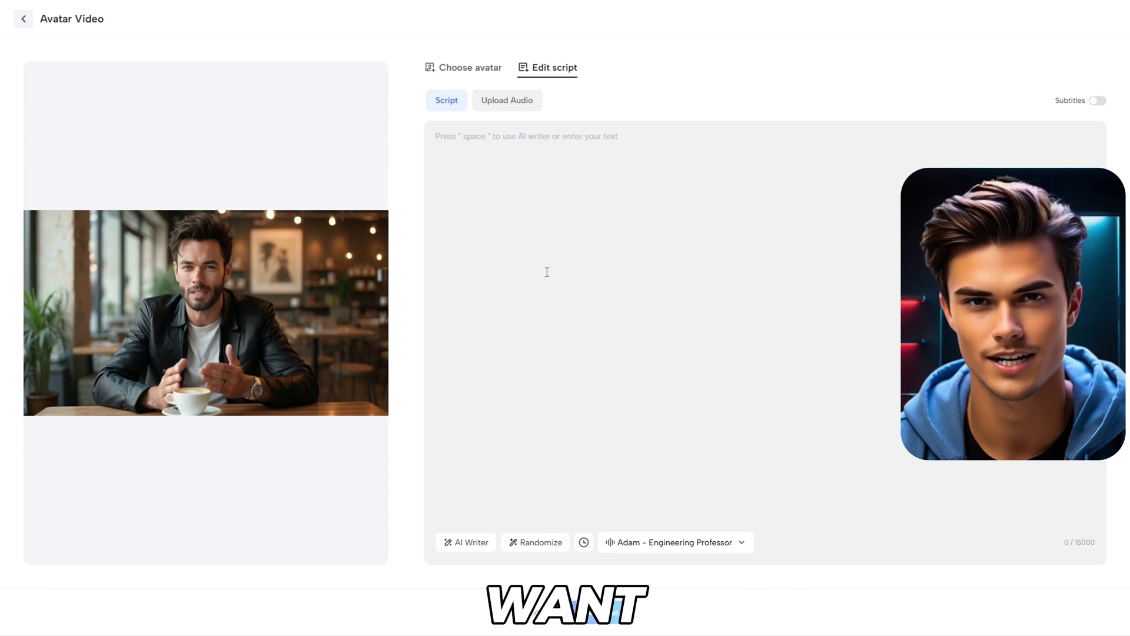
click(520, 113)
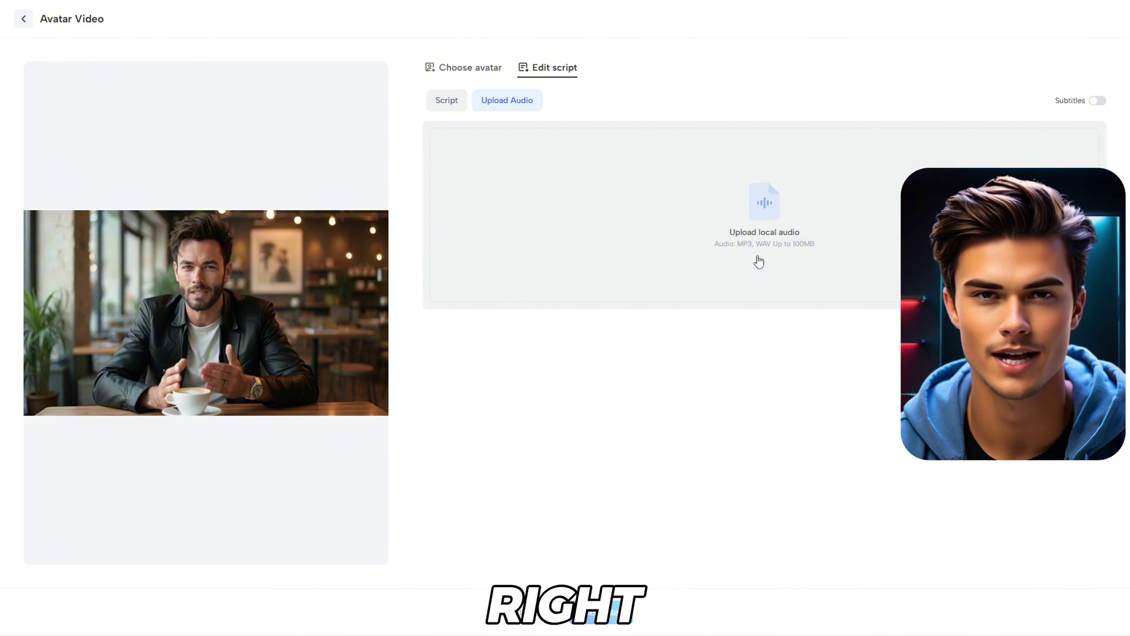
click(447, 103)
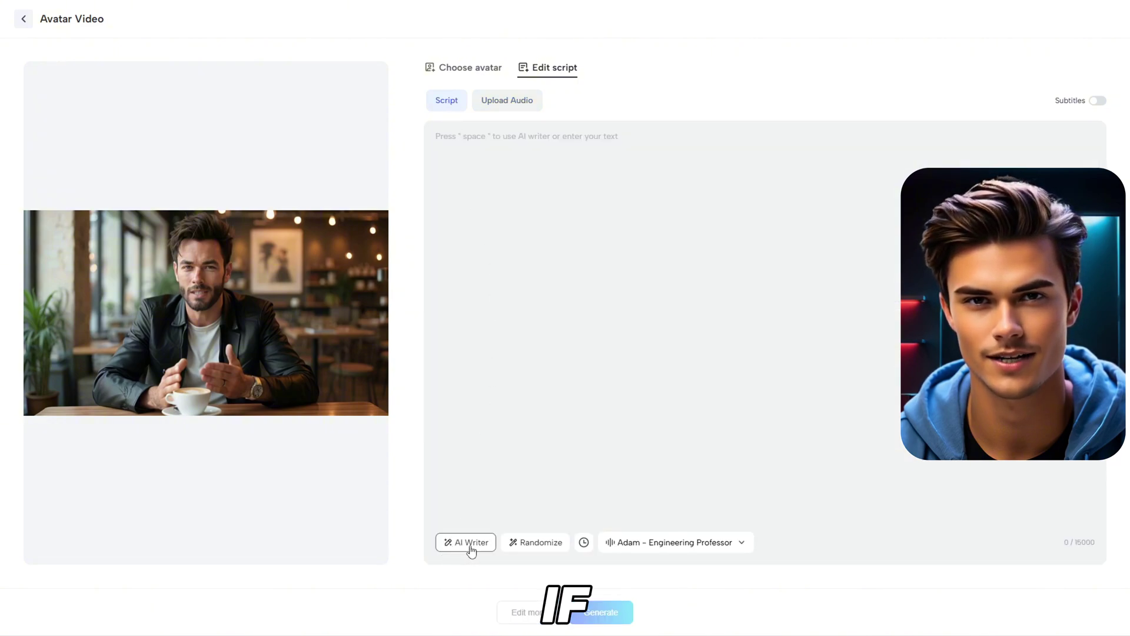
click(471, 545)
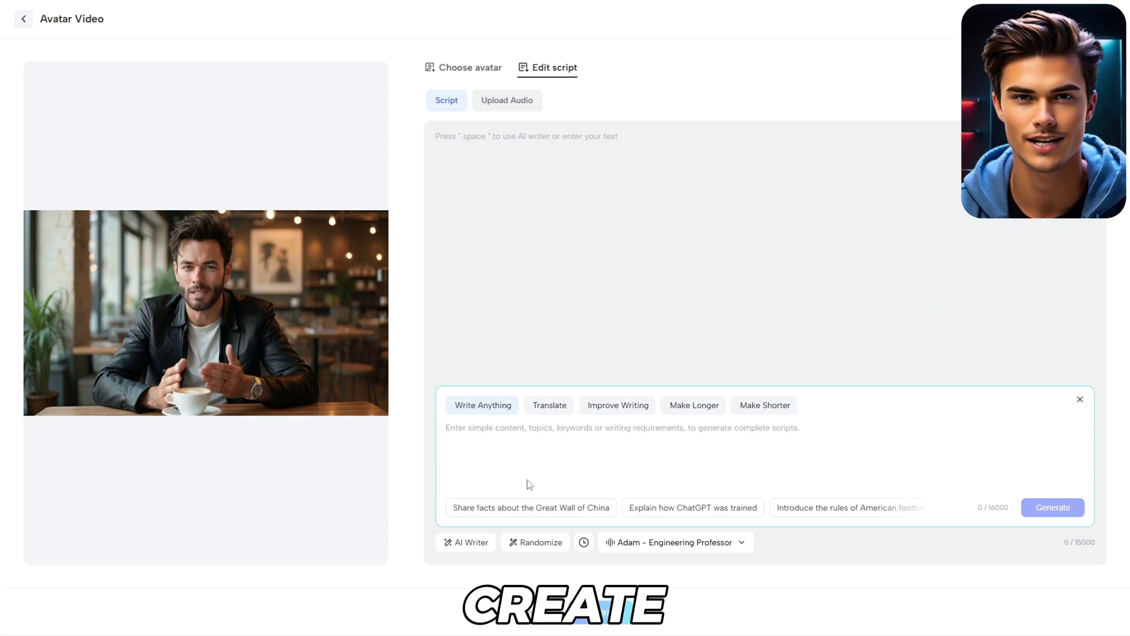
click(549, 508)
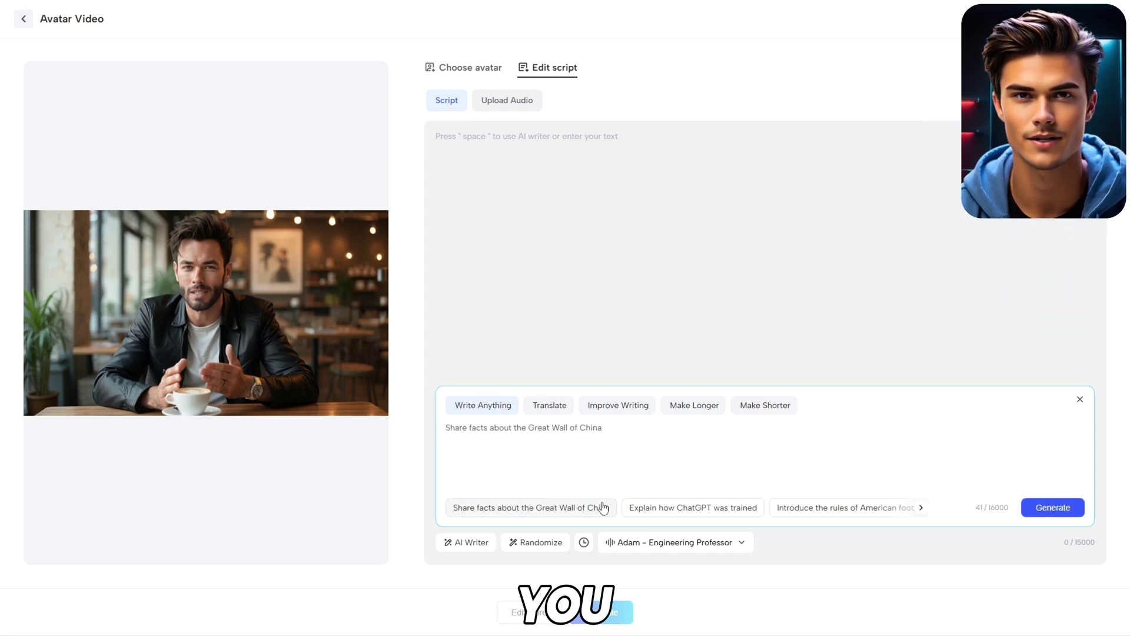
click(1053, 507)
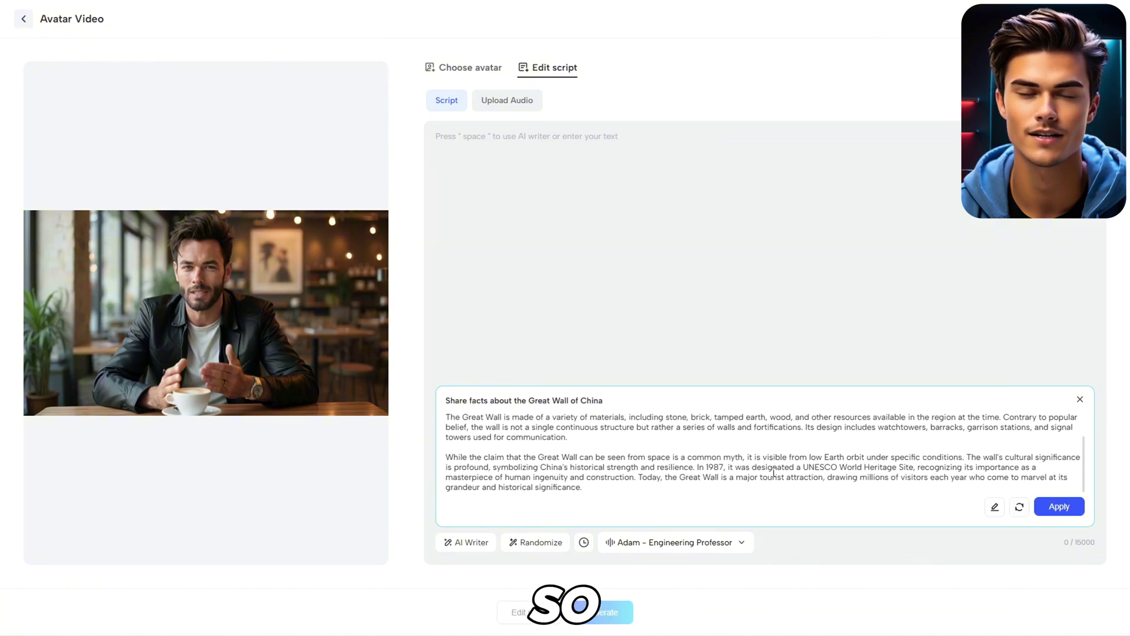
click(1058, 506)
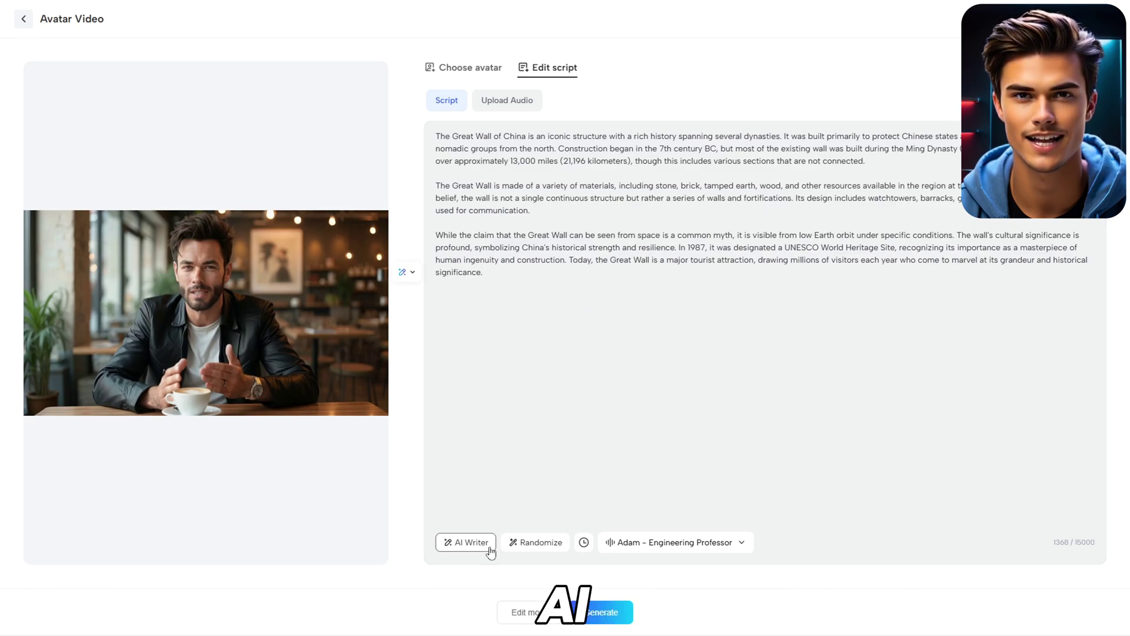
click(491, 548)
click(560, 414)
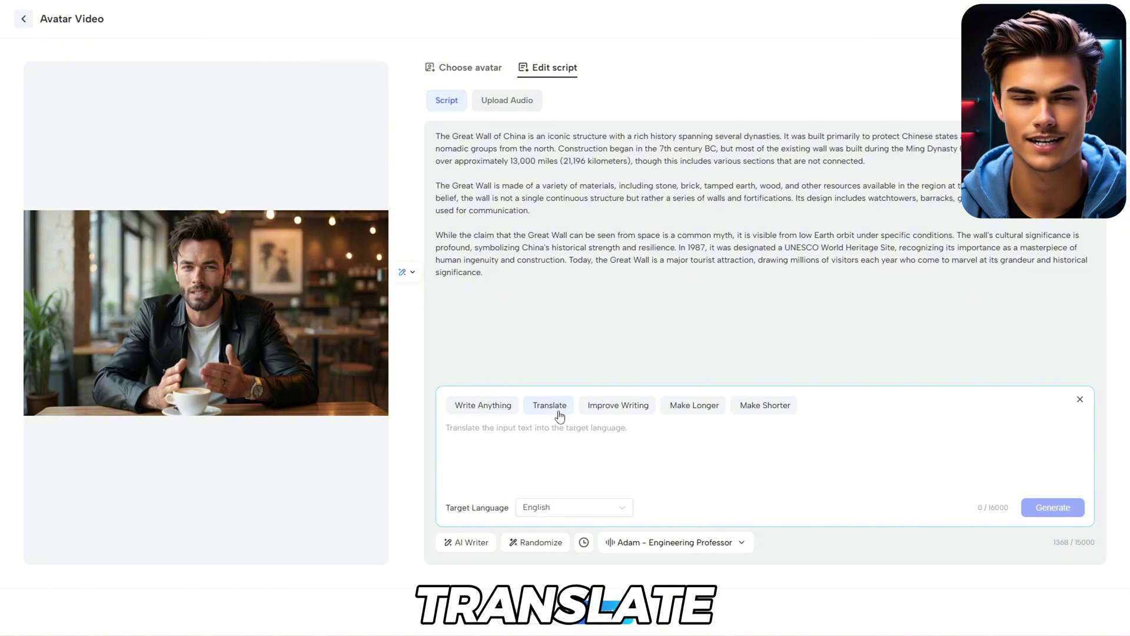
click(615, 405)
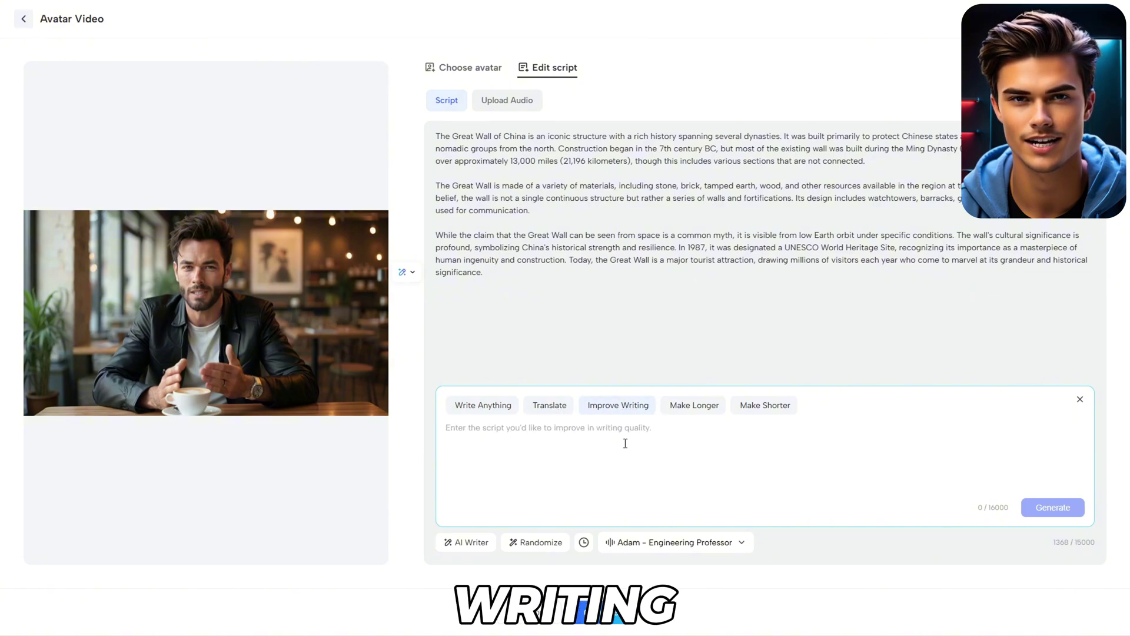
click(699, 412)
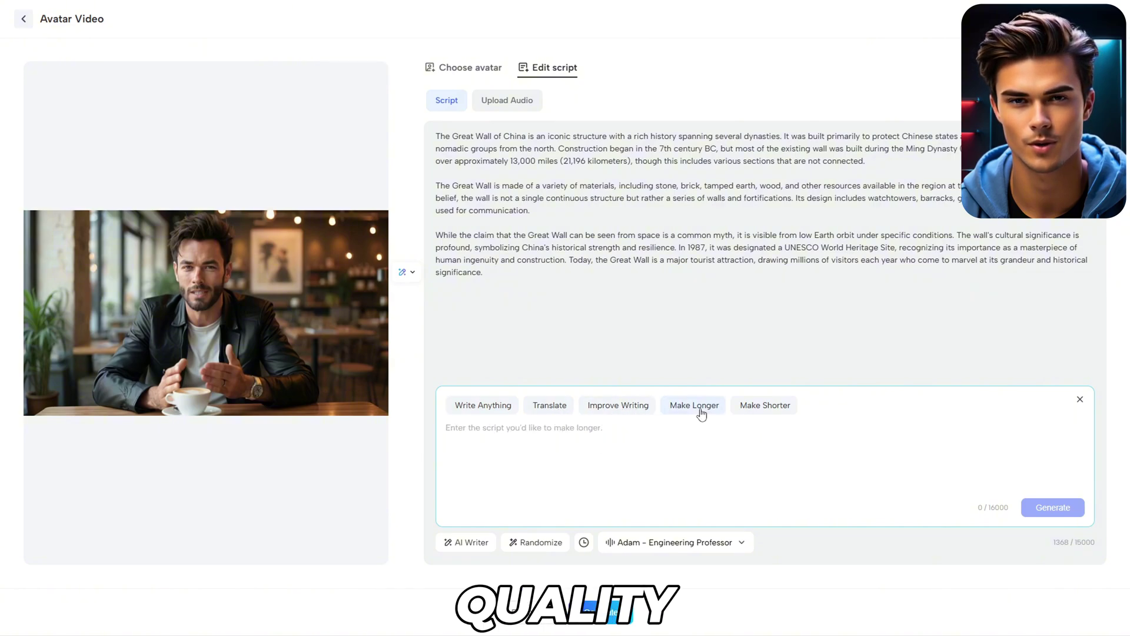
click(783, 409)
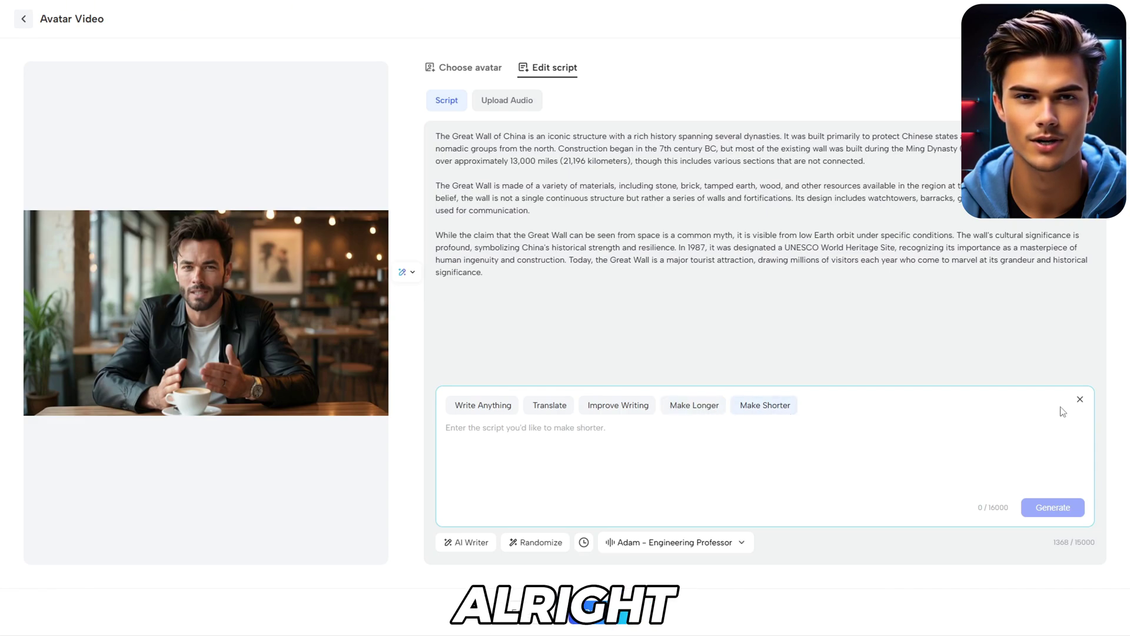
click(1080, 399)
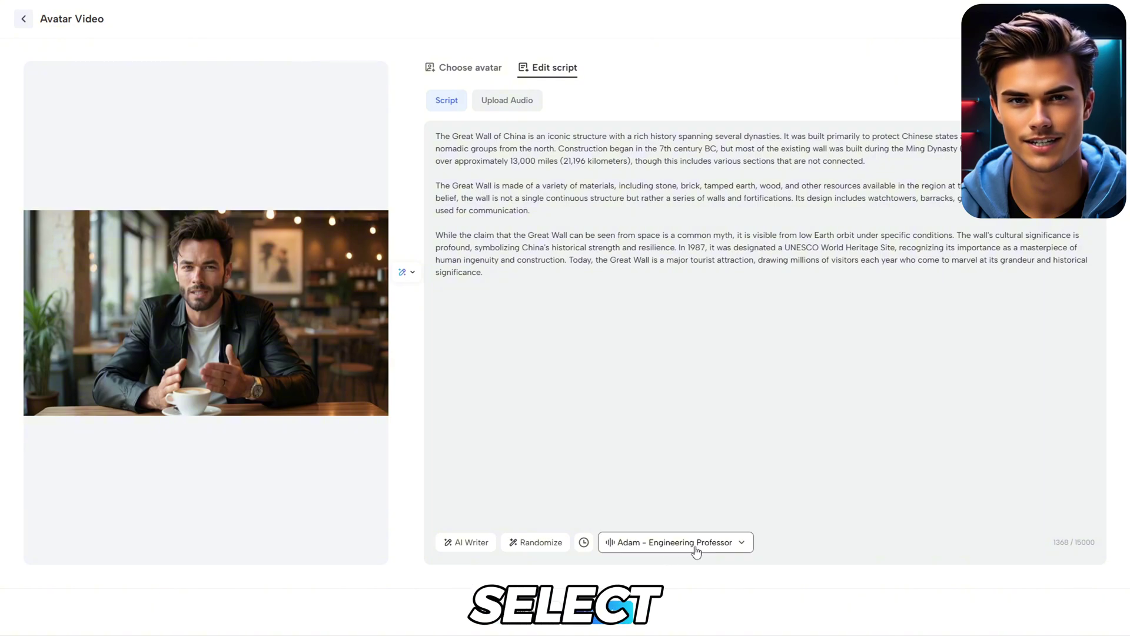
Check the AI Voices list without changing the voice, then move into AI Creator Pro
click(671, 544)
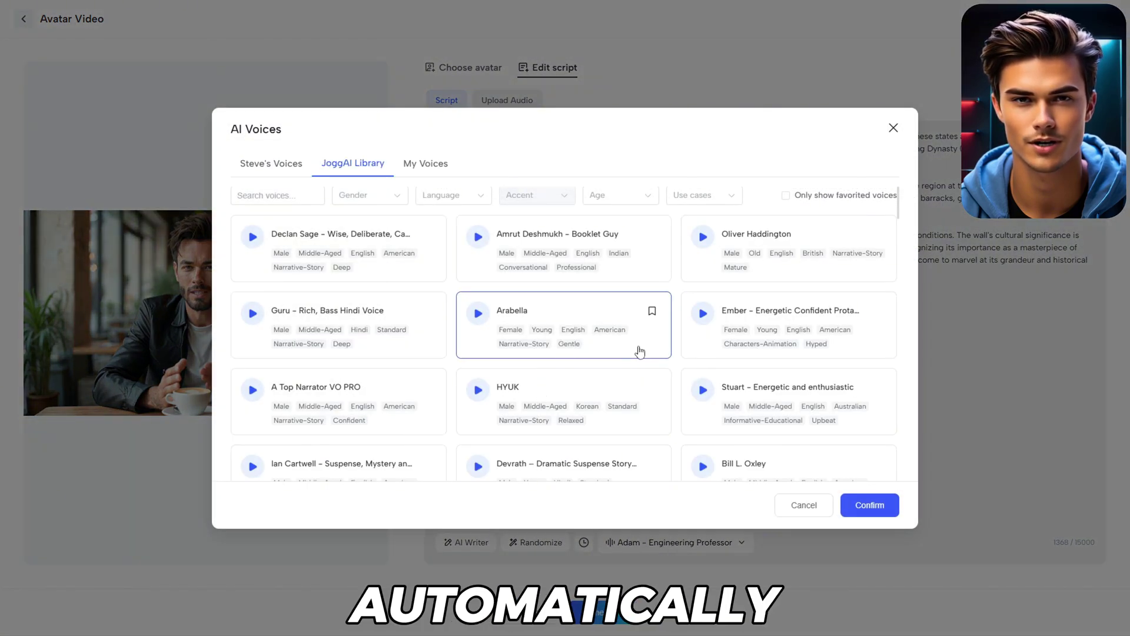
click(892, 129)
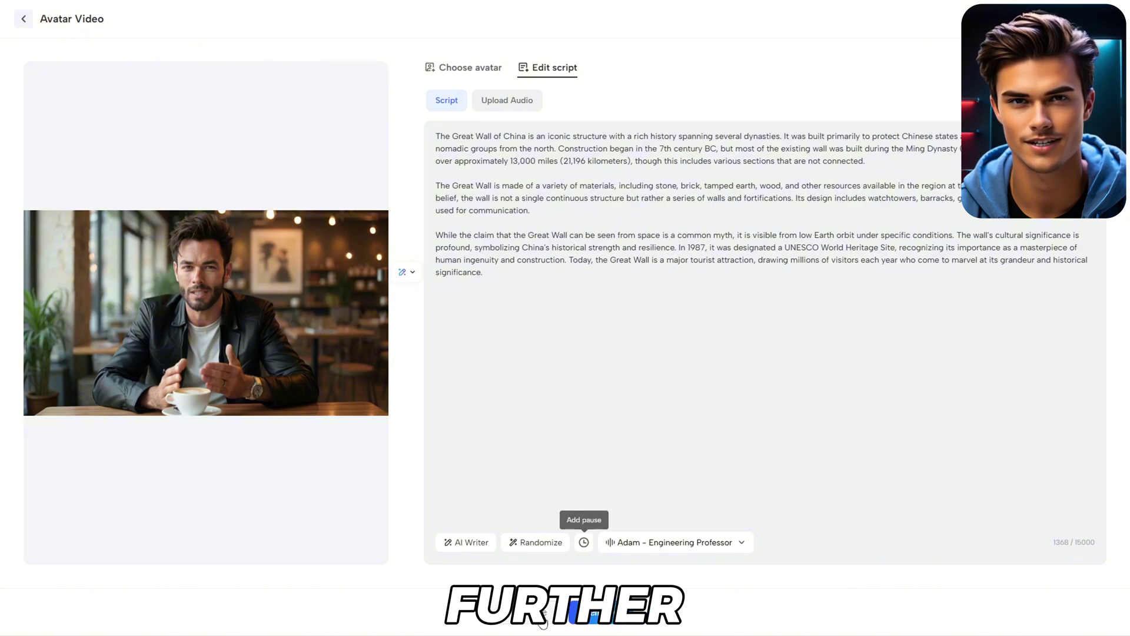
click(543, 623)
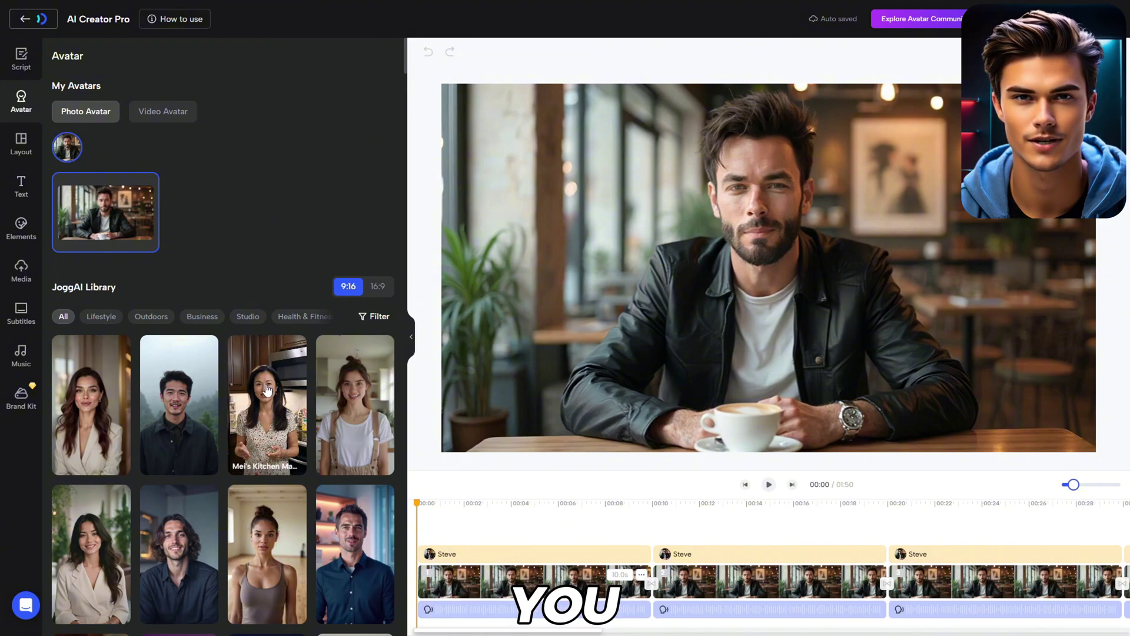
Try the circle avatar layout moved lower left, then undo it to keep the avatar full-frame
click(22, 143)
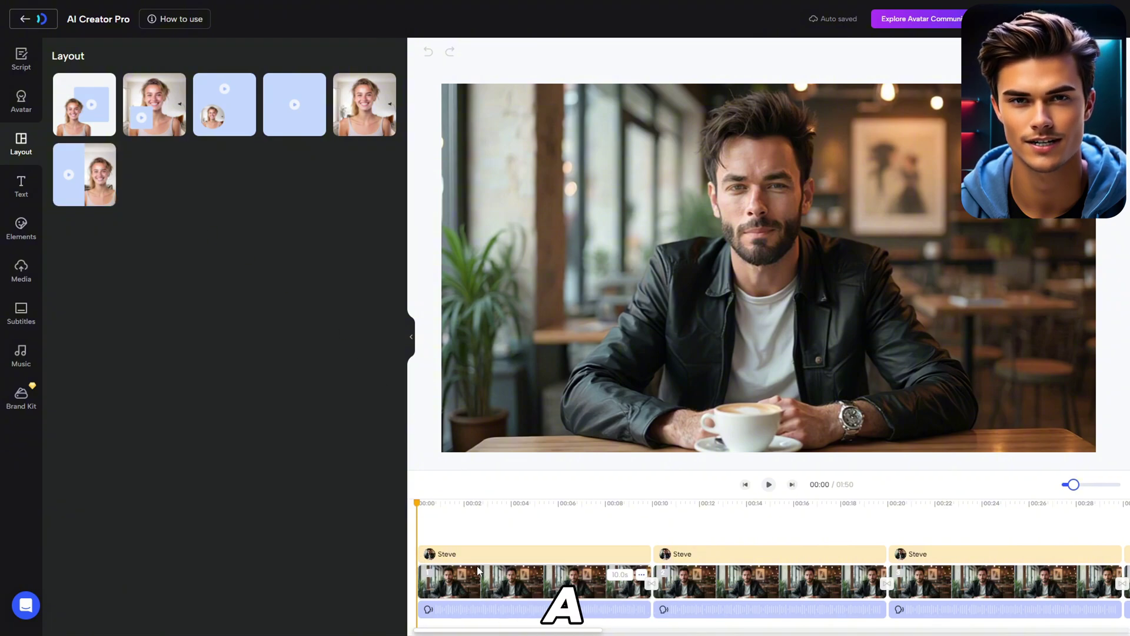
click(236, 120)
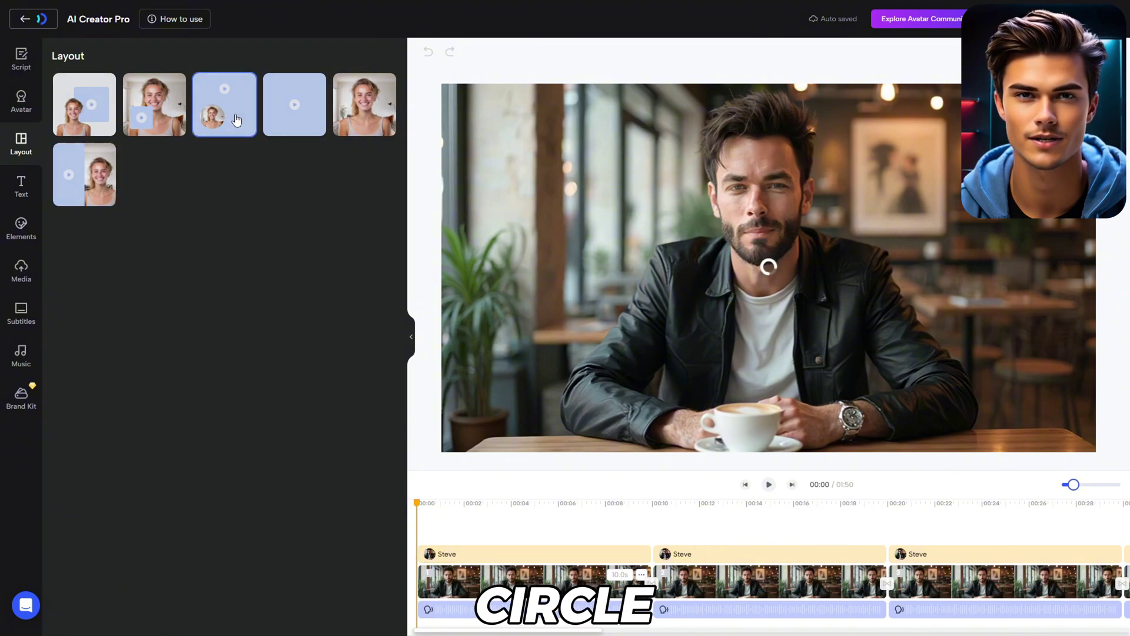
click(558, 330)
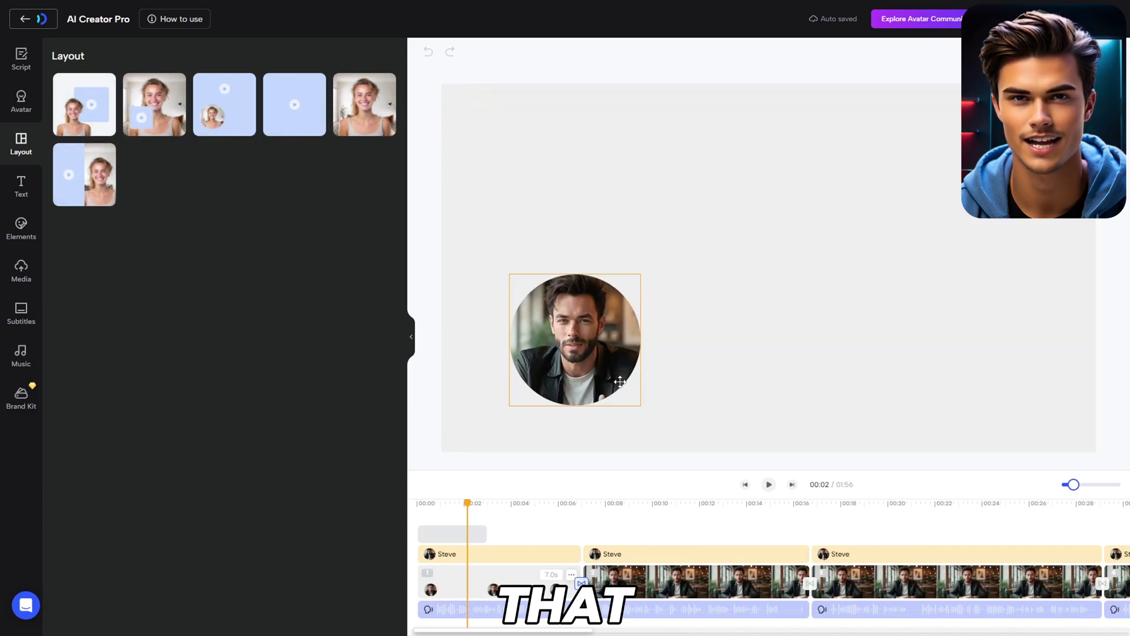
drag(617, 375, 549, 421)
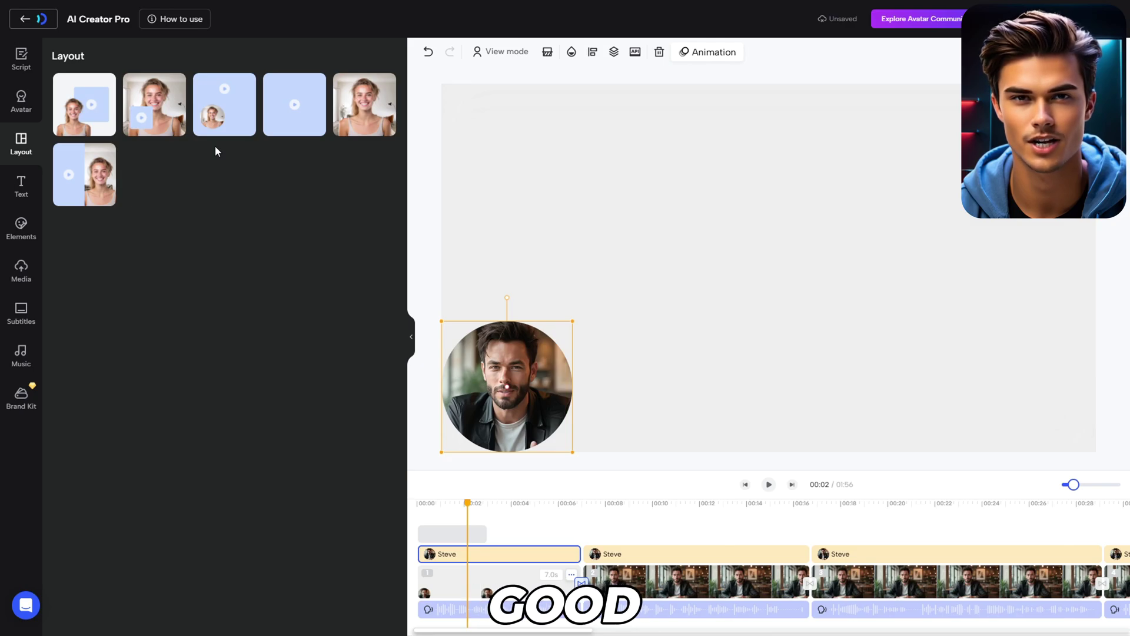
key(ctrl+z)
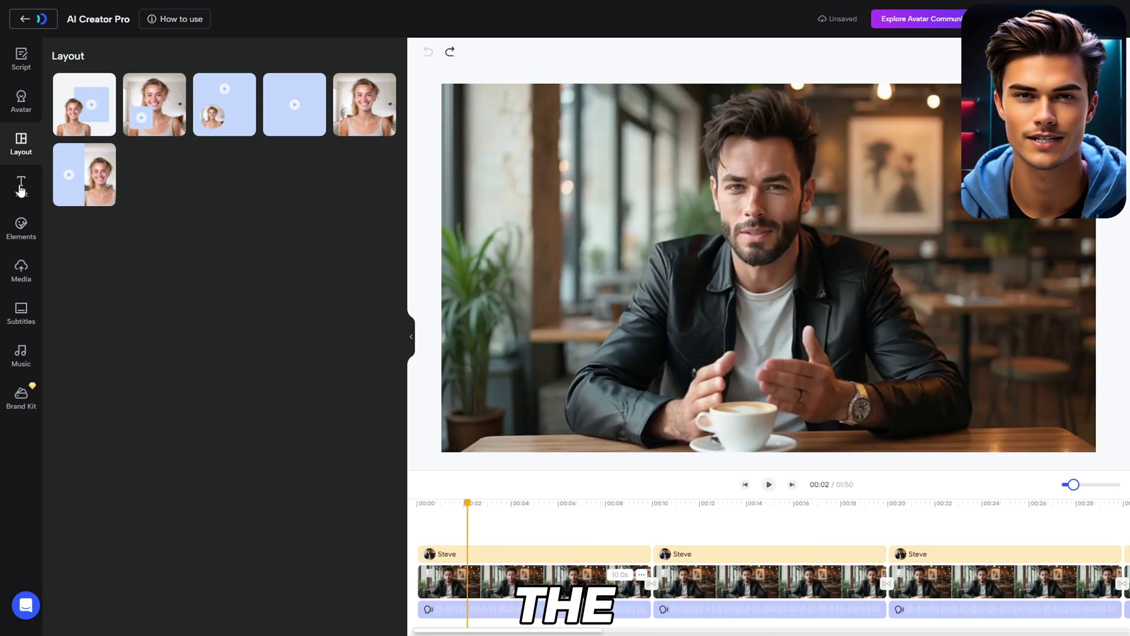
Add a title text box reading 'Great Wall Of China'
click(21, 187)
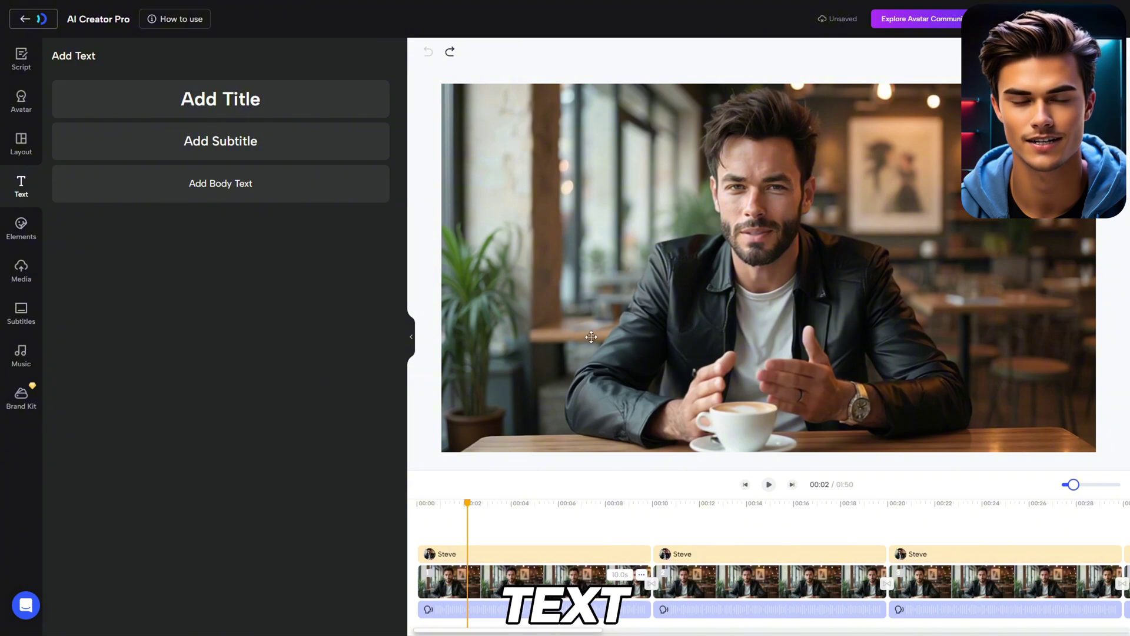
click(310, 103)
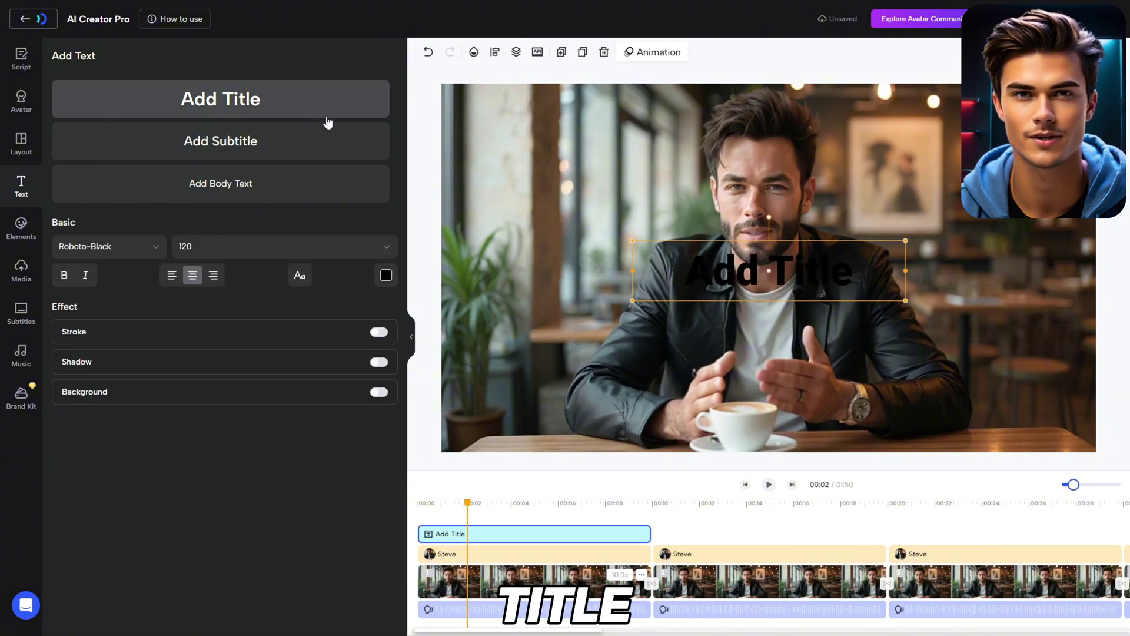
double_click(802, 278)
key(BackSpace)
text(Great Wa)
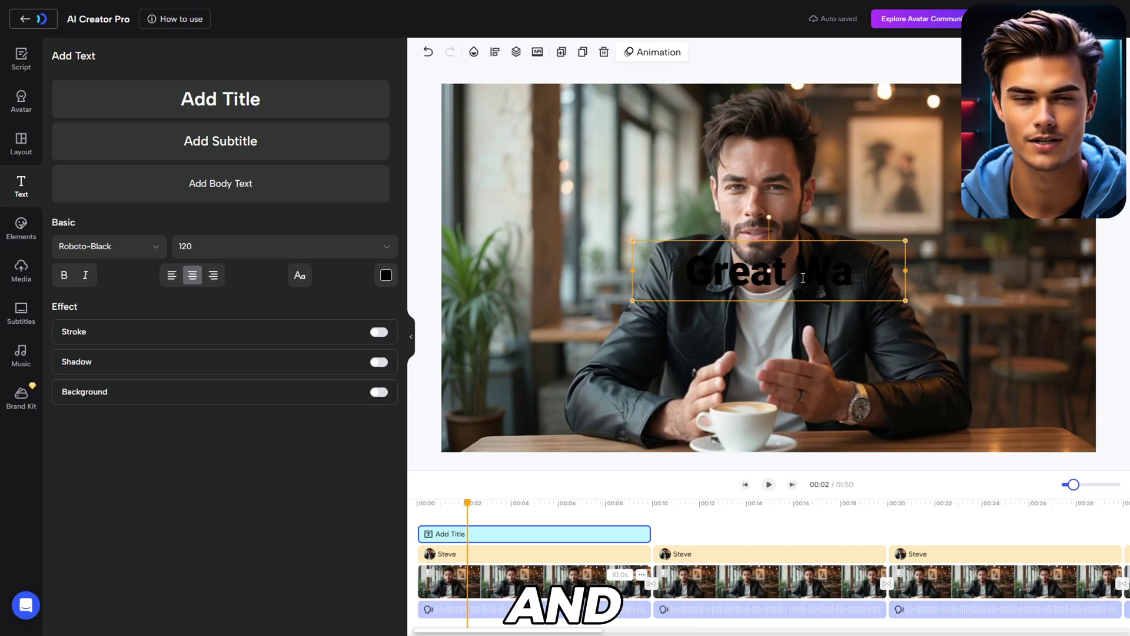
text(ll Of China)
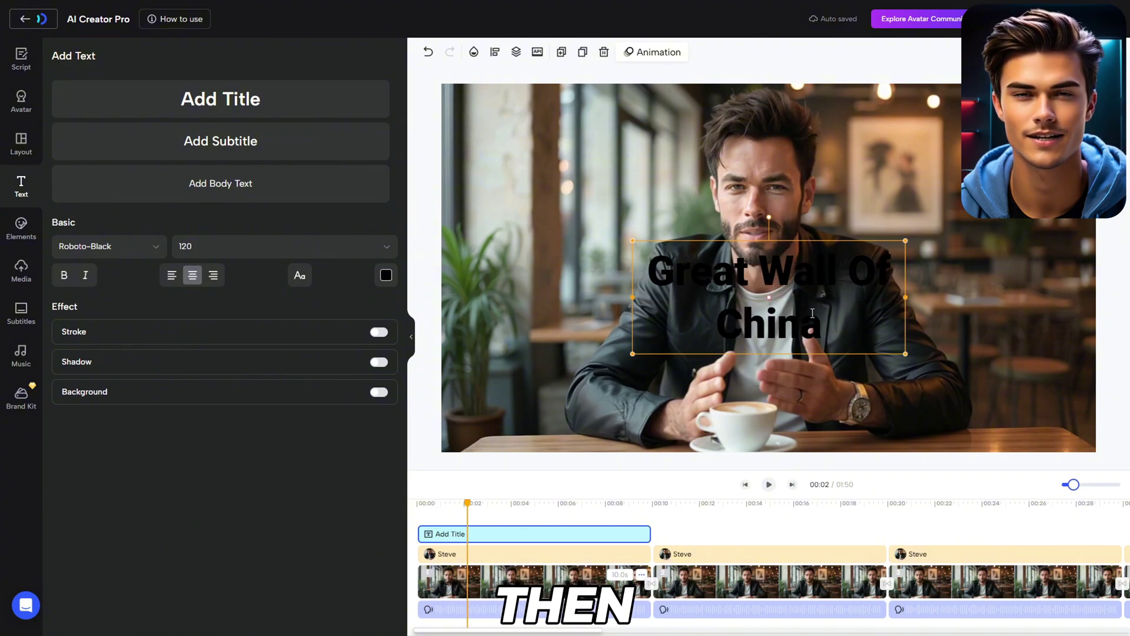
Make the title white, move it to the bottom, and add stroke and shadow without a background
click(385, 276)
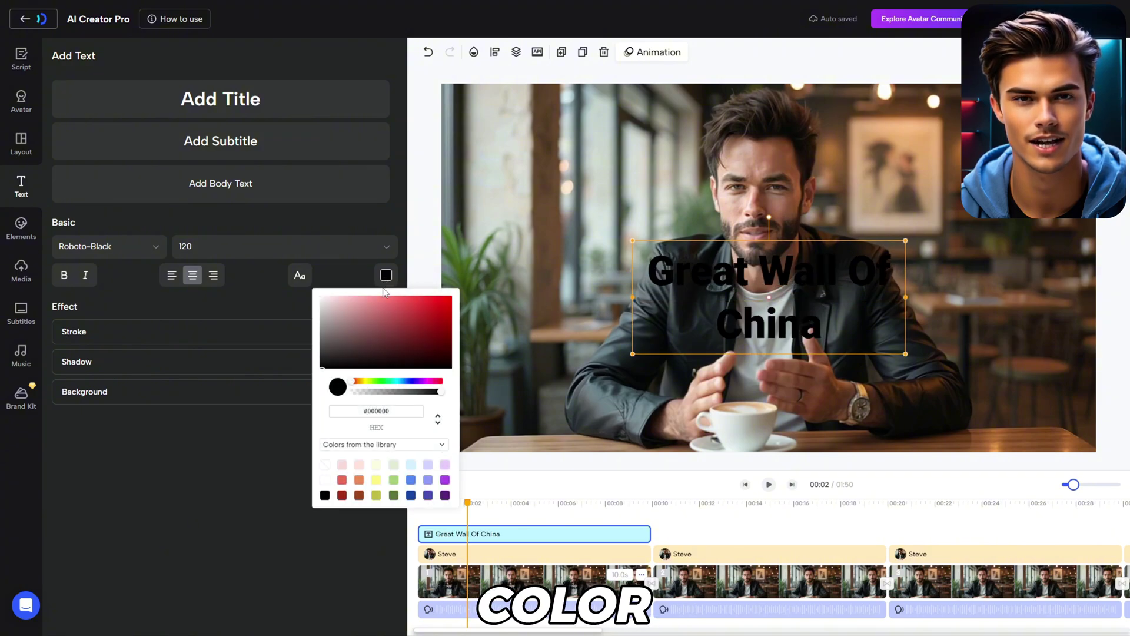
click(326, 481)
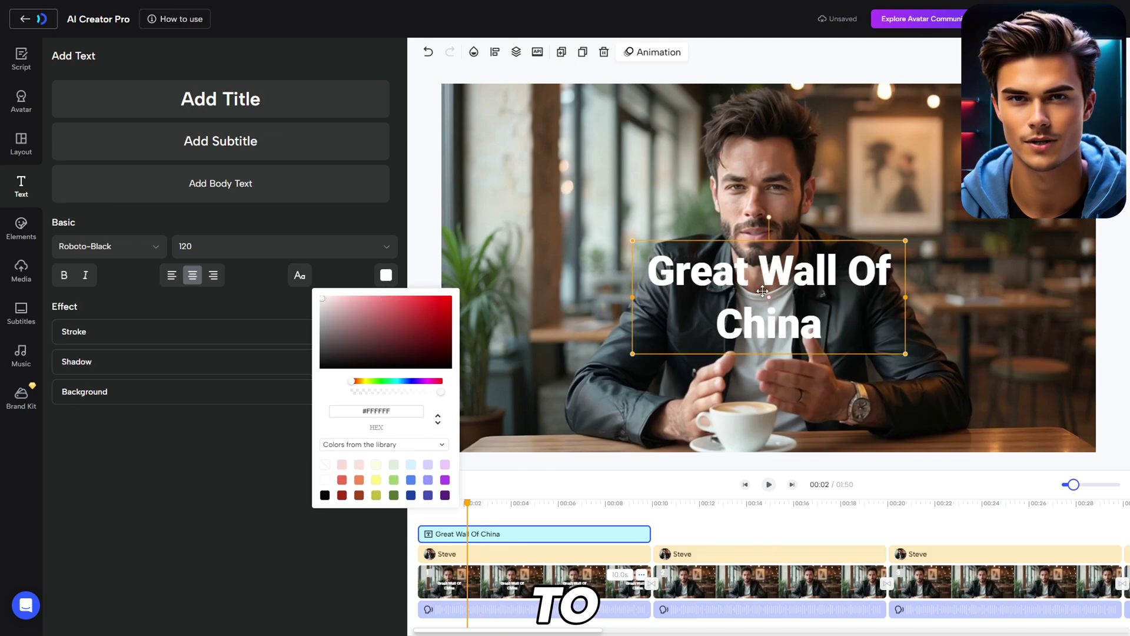
drag(785, 305, 821, 404)
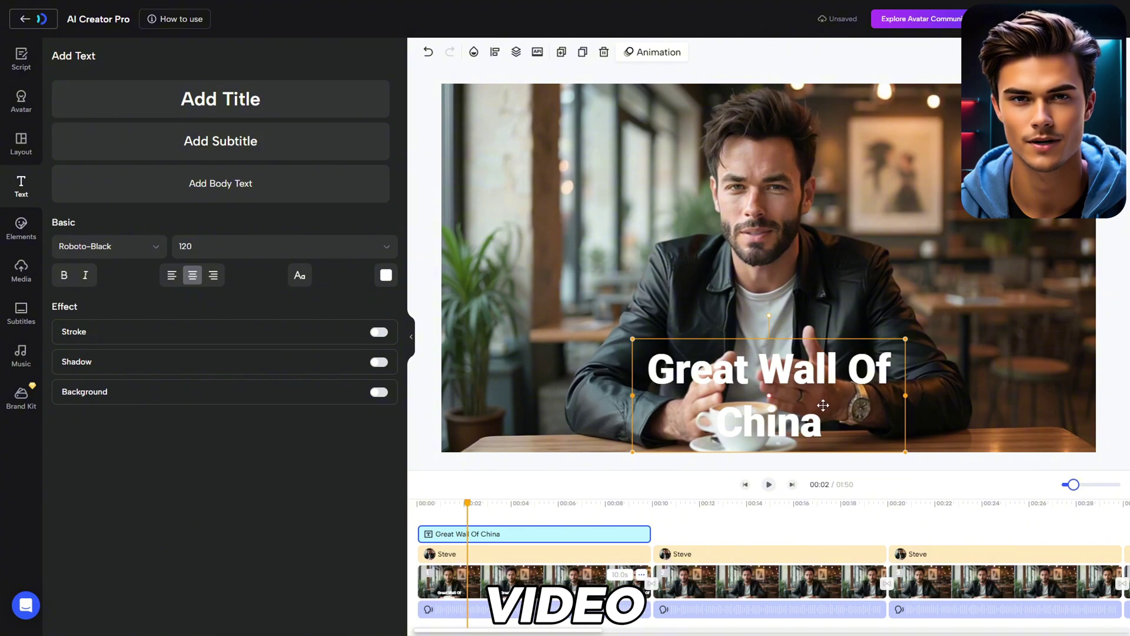
click(379, 333)
click(379, 396)
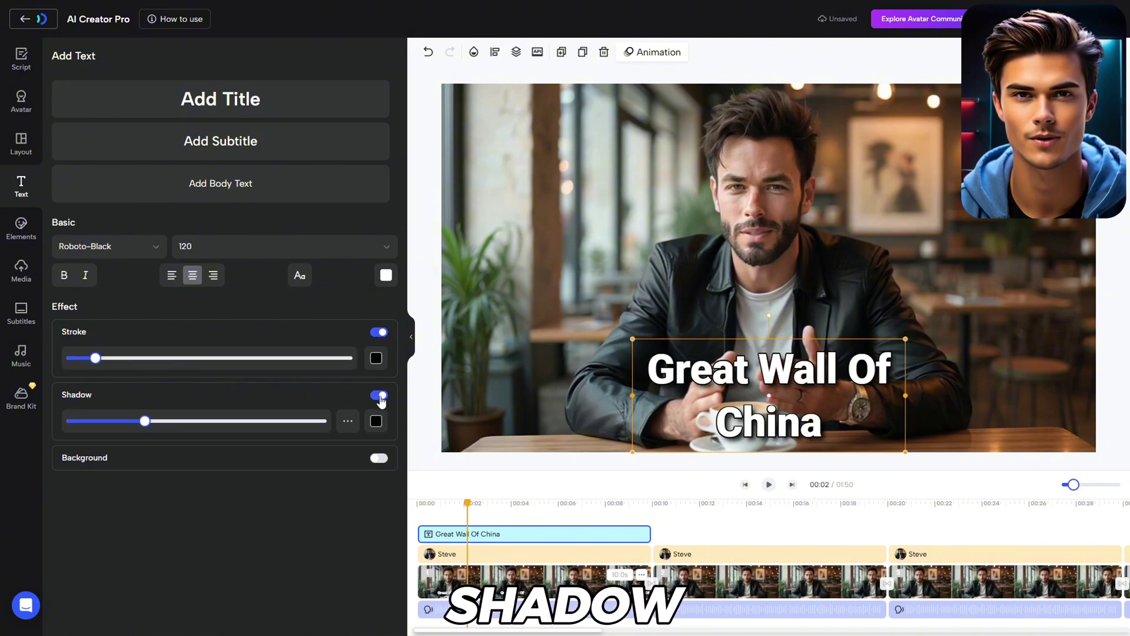
click(376, 459)
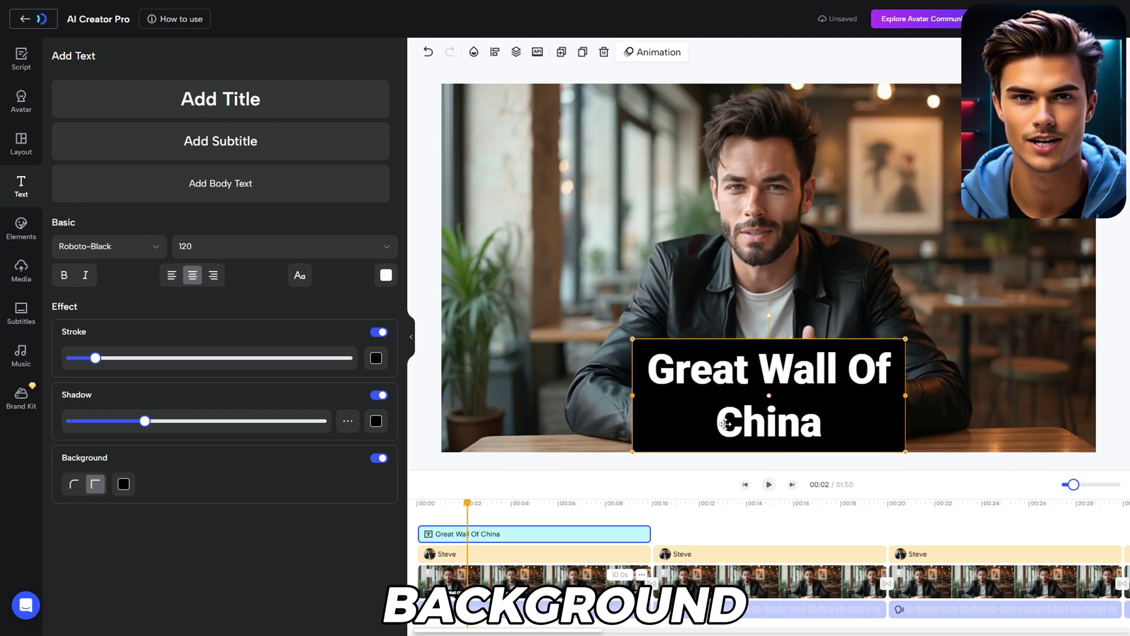
click(379, 459)
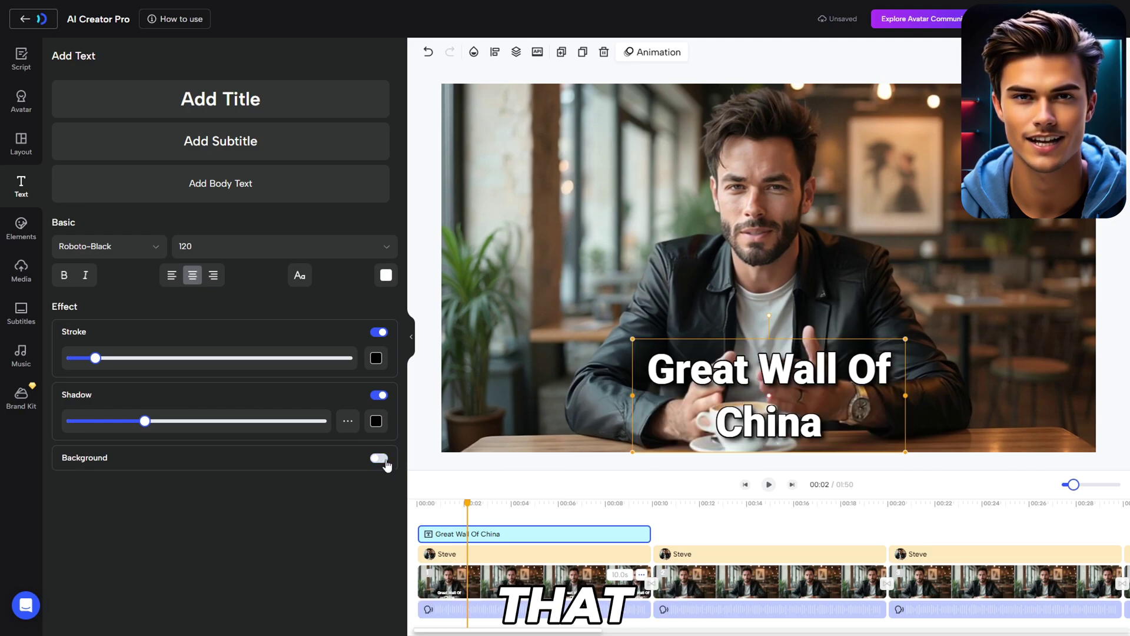
Check the title's font and font size options, keeping size 120
click(159, 252)
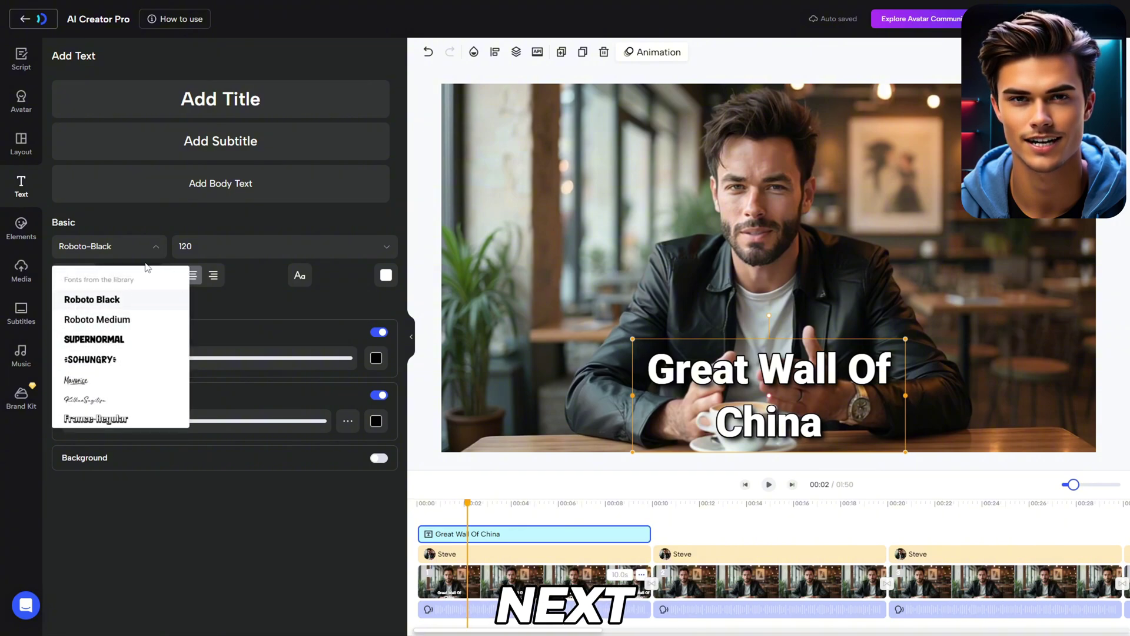
click(156, 251)
click(262, 250)
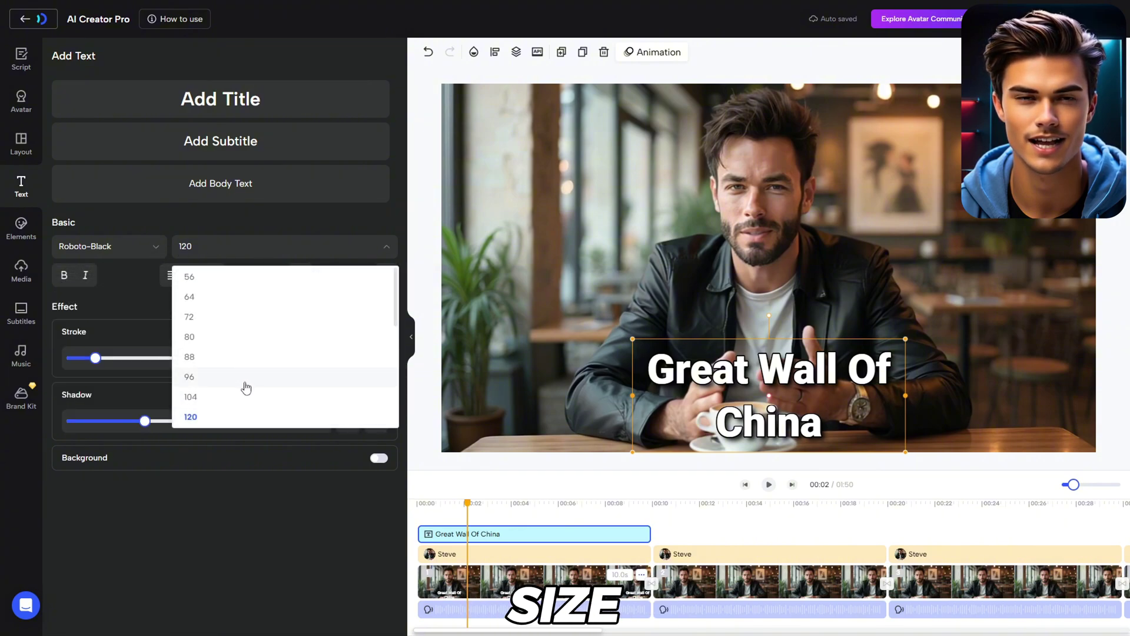
click(253, 253)
Add the surprised-face sticker and place it at the right edge of the first scene
click(24, 224)
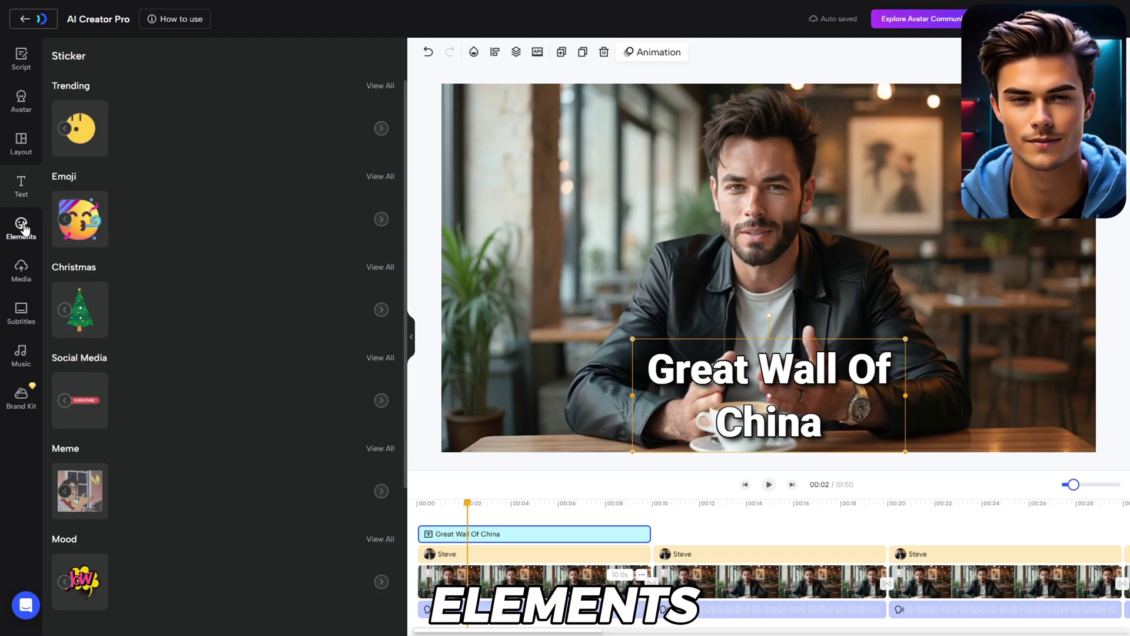
scroll(210, 264, down, 2)
scroll(229, 450, down, 2)
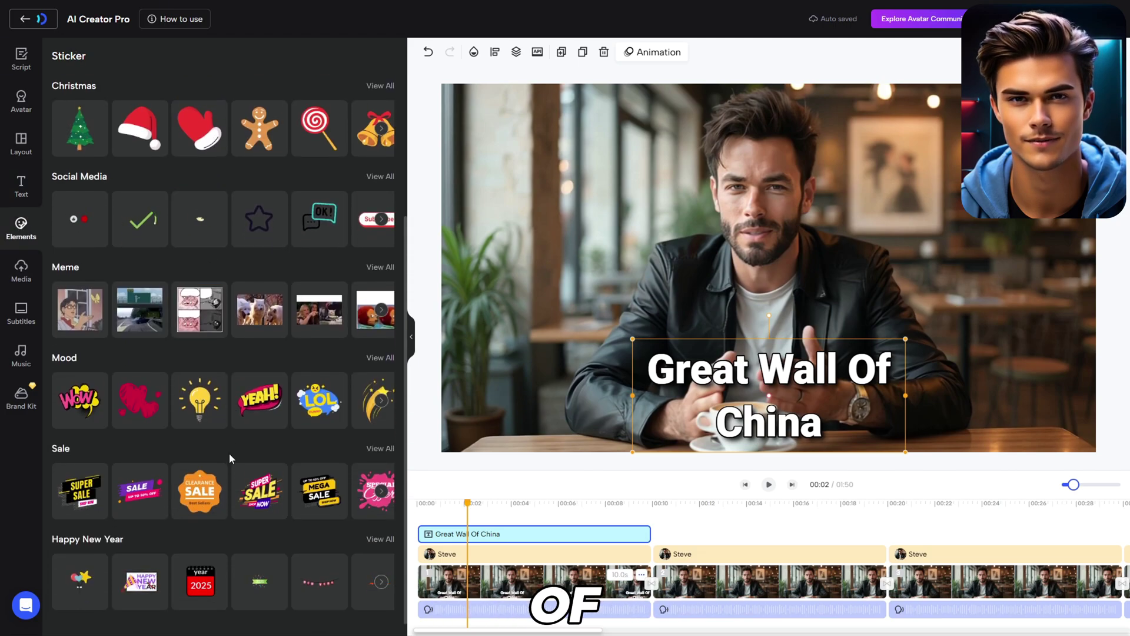
scroll(246, 367, up, 4)
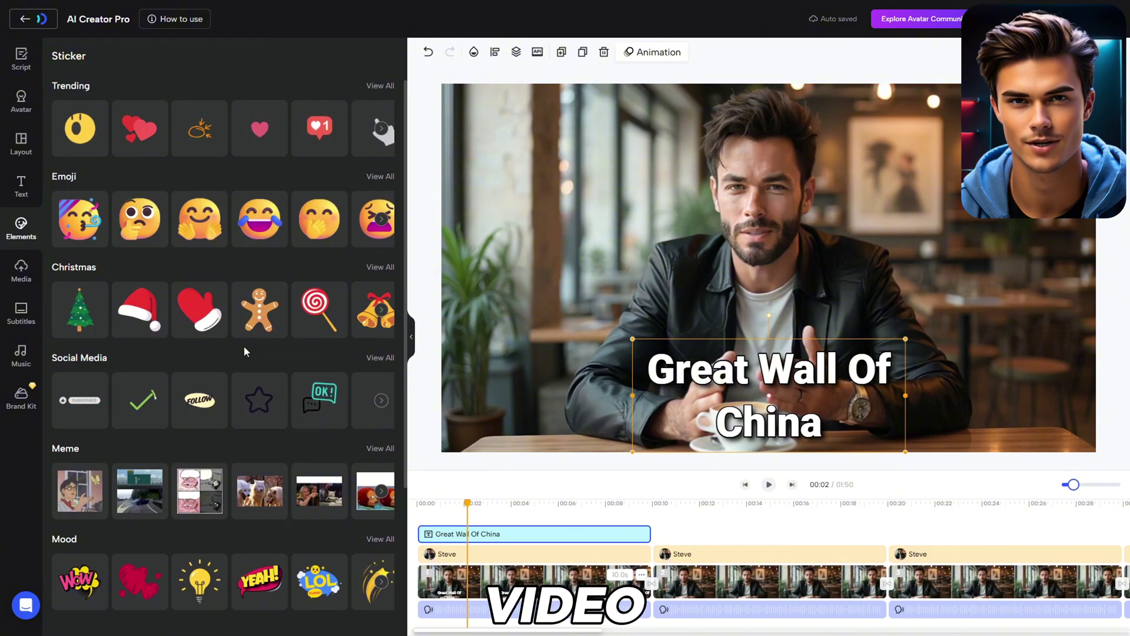
click(86, 127)
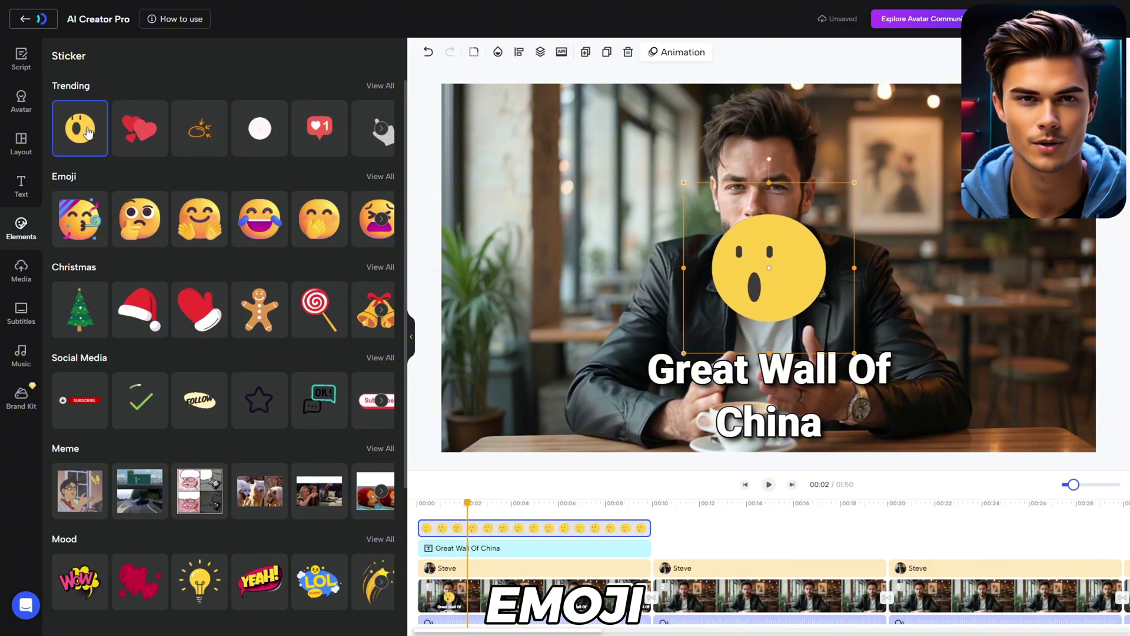
drag(798, 351, 1030, 457)
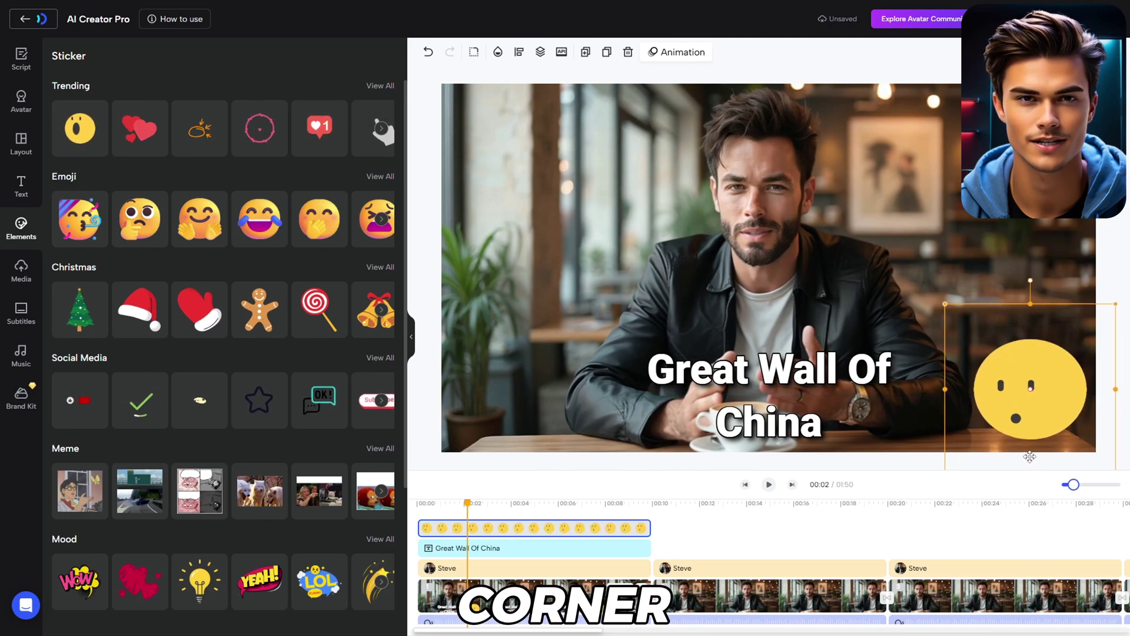
At 00:10, add a heart sticker at the lower left and preview it
click(667, 535)
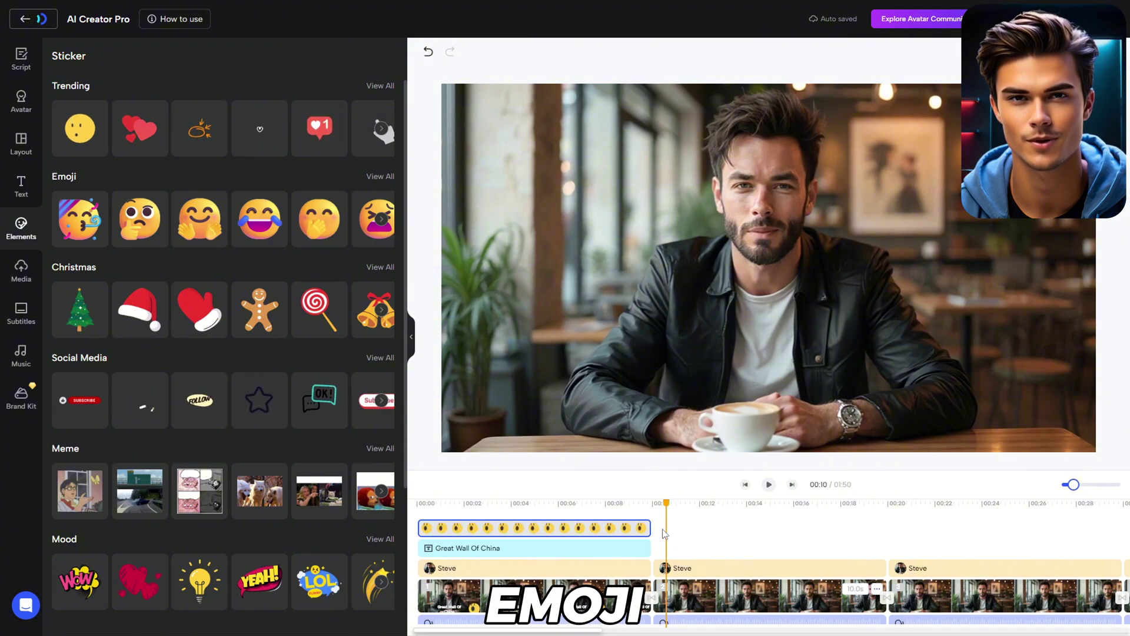
click(259, 135)
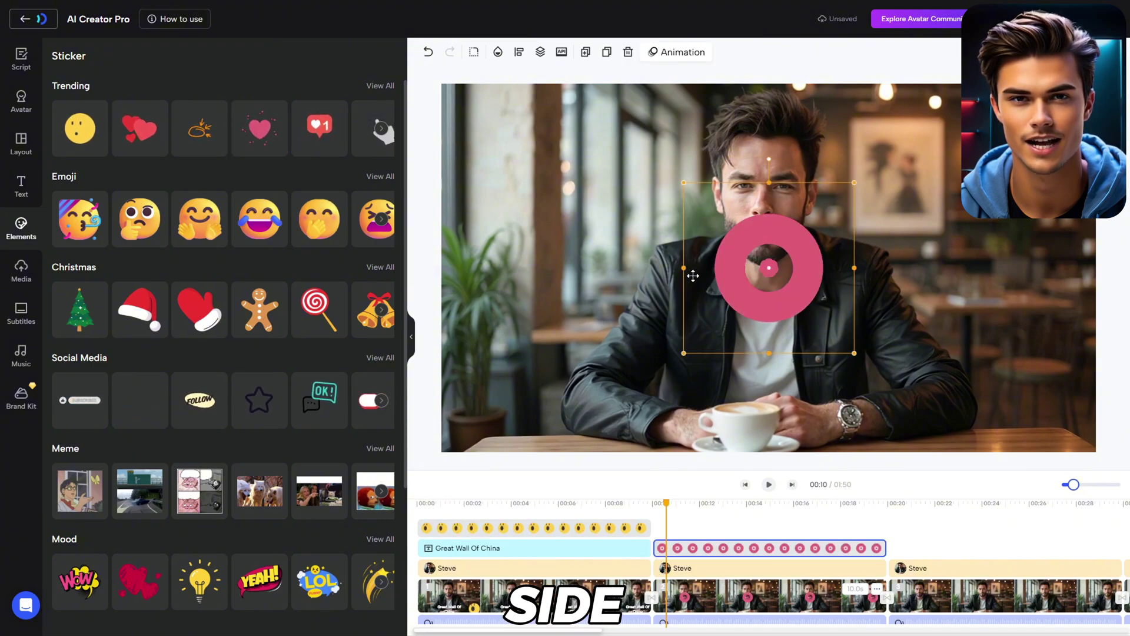
drag(786, 324, 532, 438)
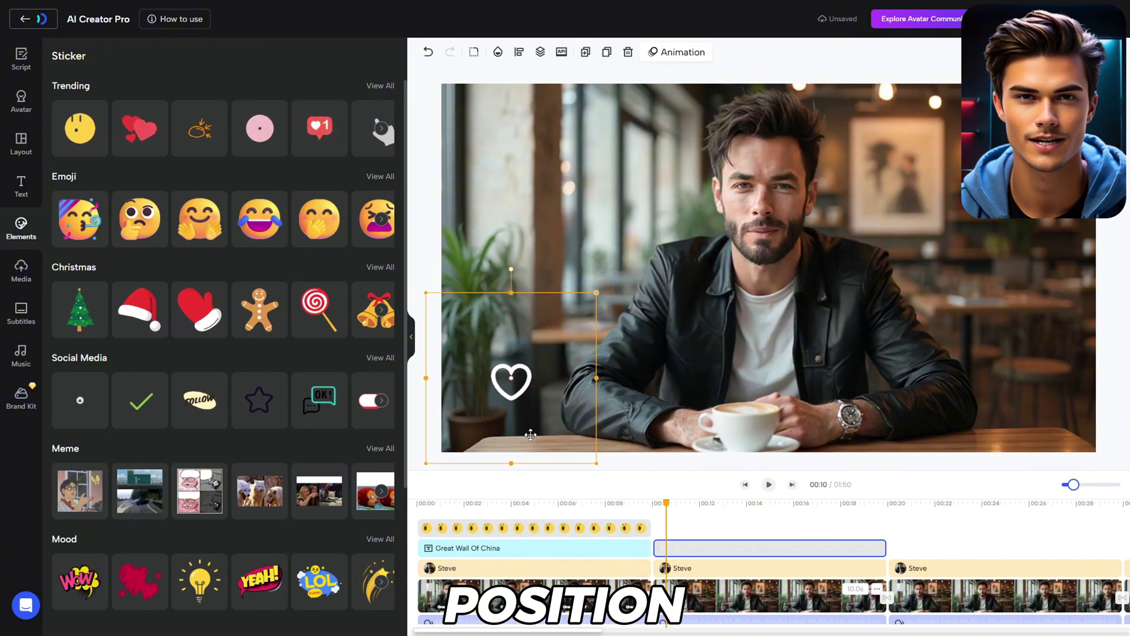
drag(617, 504, 903, 506)
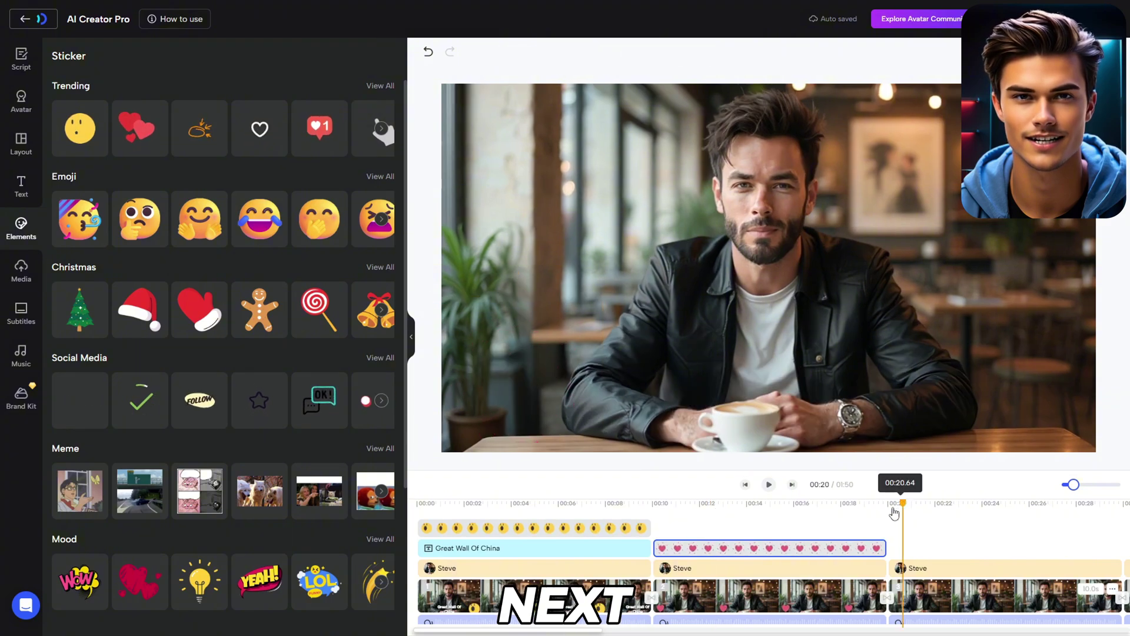
click(22, 273)
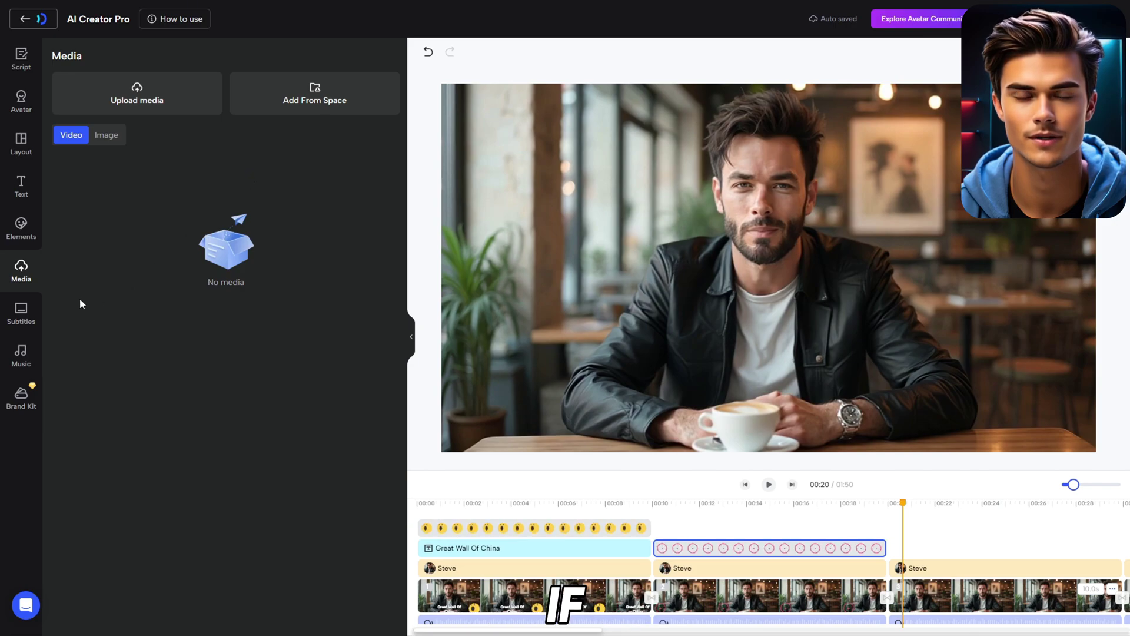
Add 'Whispers of the Night' from the Music library as the background track and adjust it on the timeline
click(25, 356)
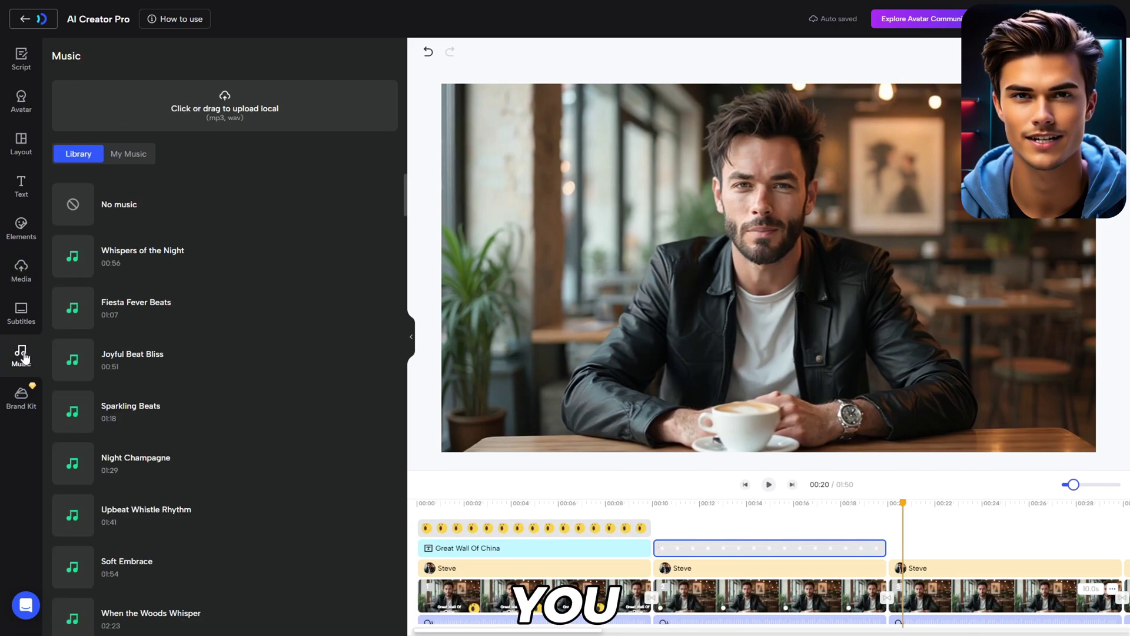
scroll(167, 344, down, 1)
scroll(166, 343, down, 5)
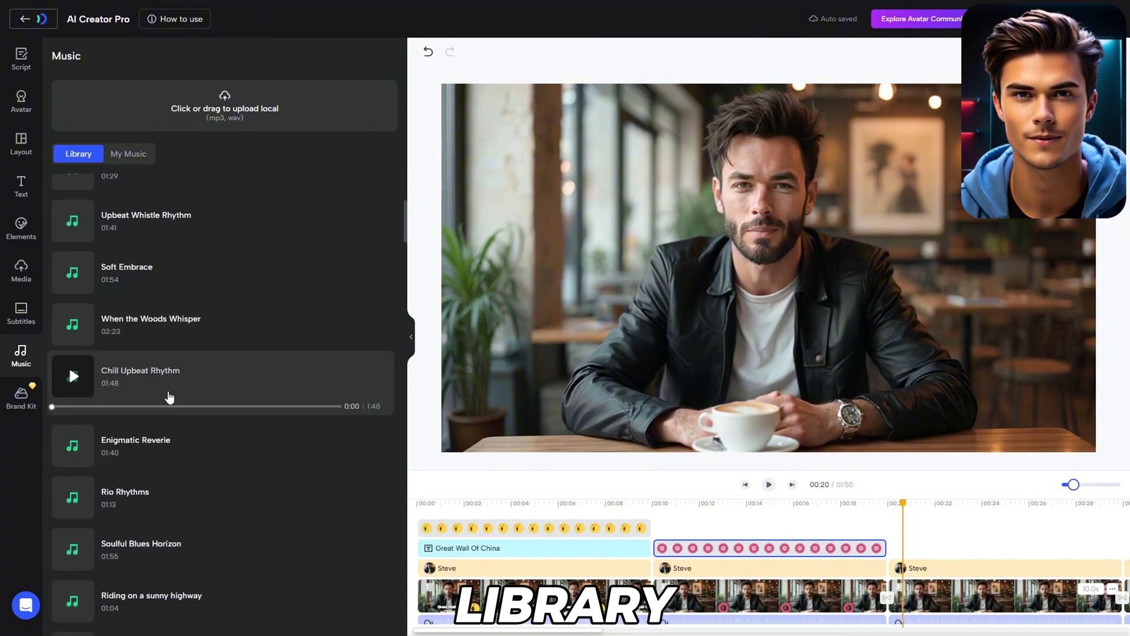
scroll(171, 388, up, 5)
scroll(173, 368, up, 1)
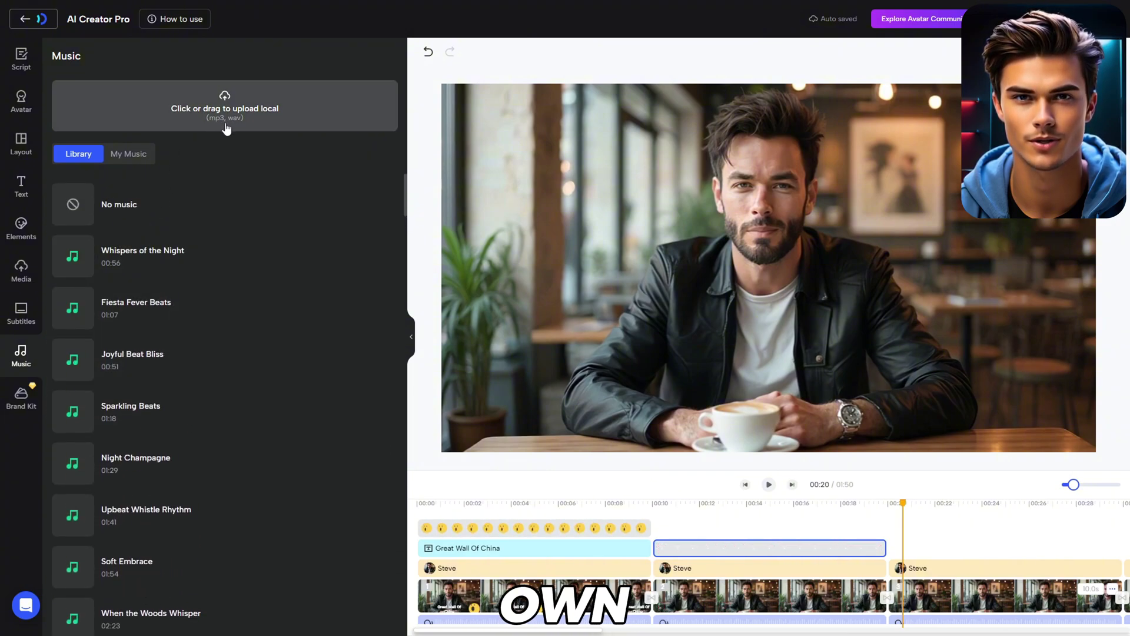
mouse_move(182, 255)
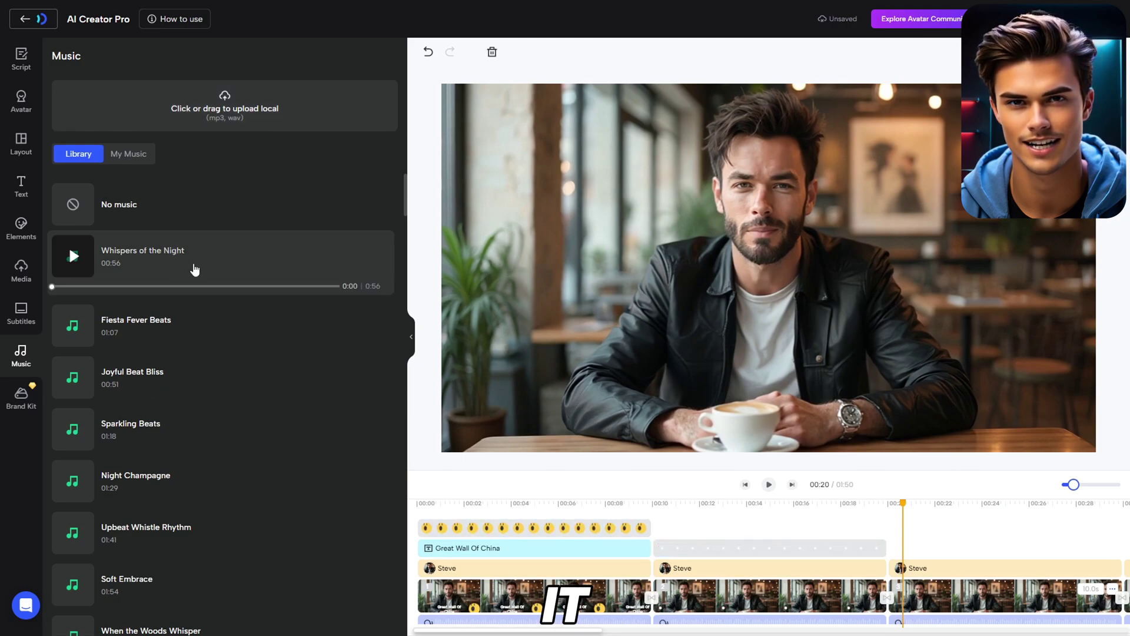
click(193, 268)
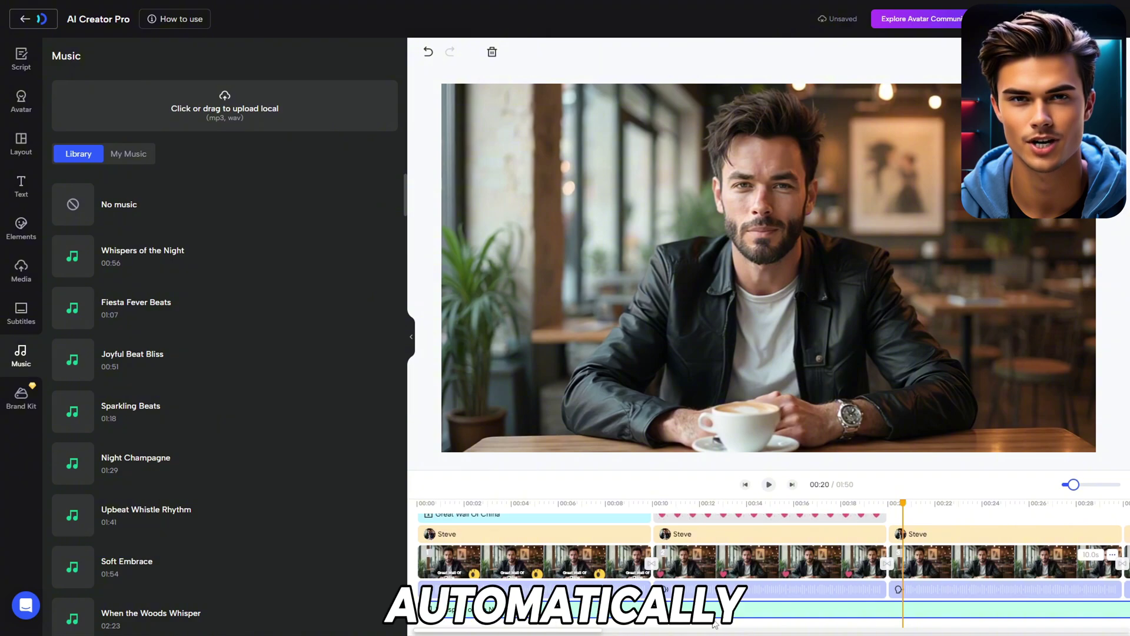
click(714, 621)
drag(715, 629, 559, 632)
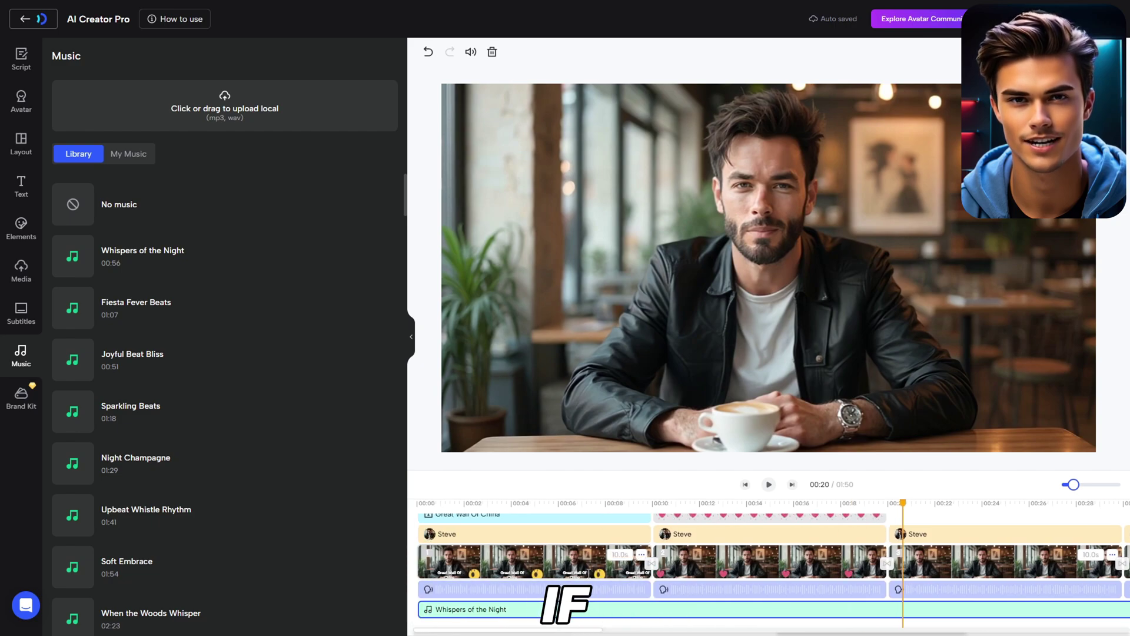
Switch on subtitles in the Script panel and show the Subtitles style settings
click(22, 61)
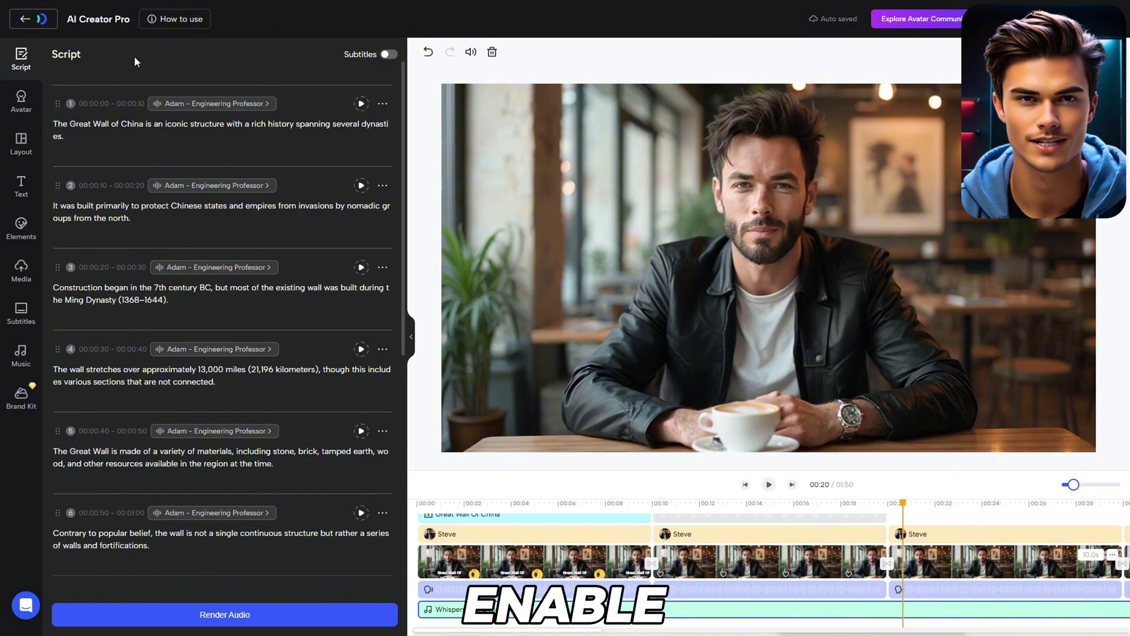
click(388, 56)
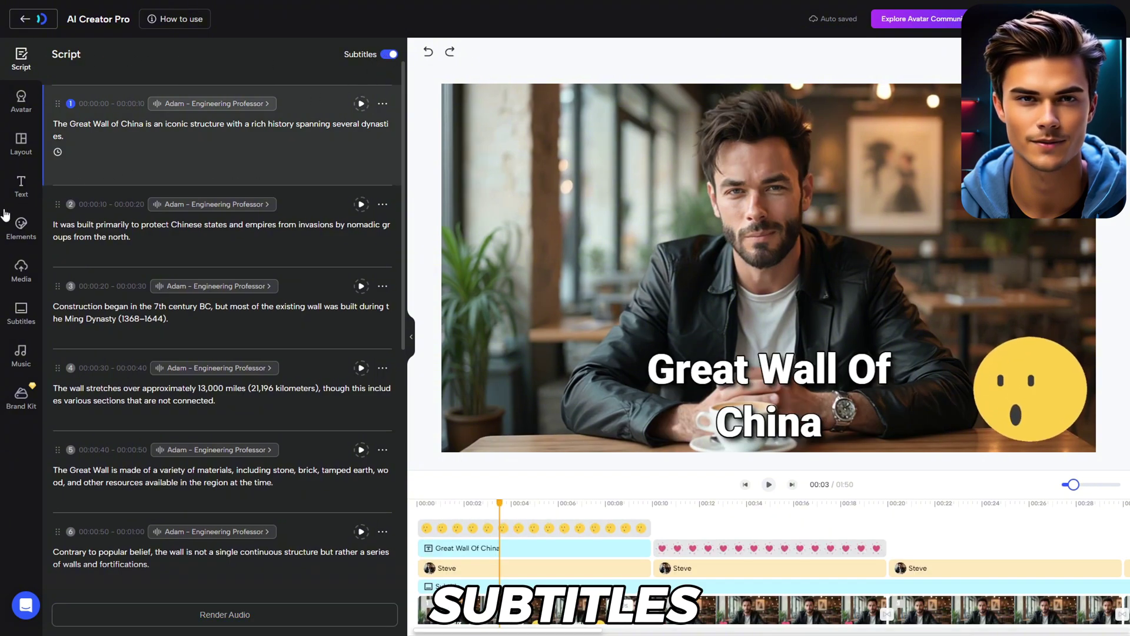
click(24, 315)
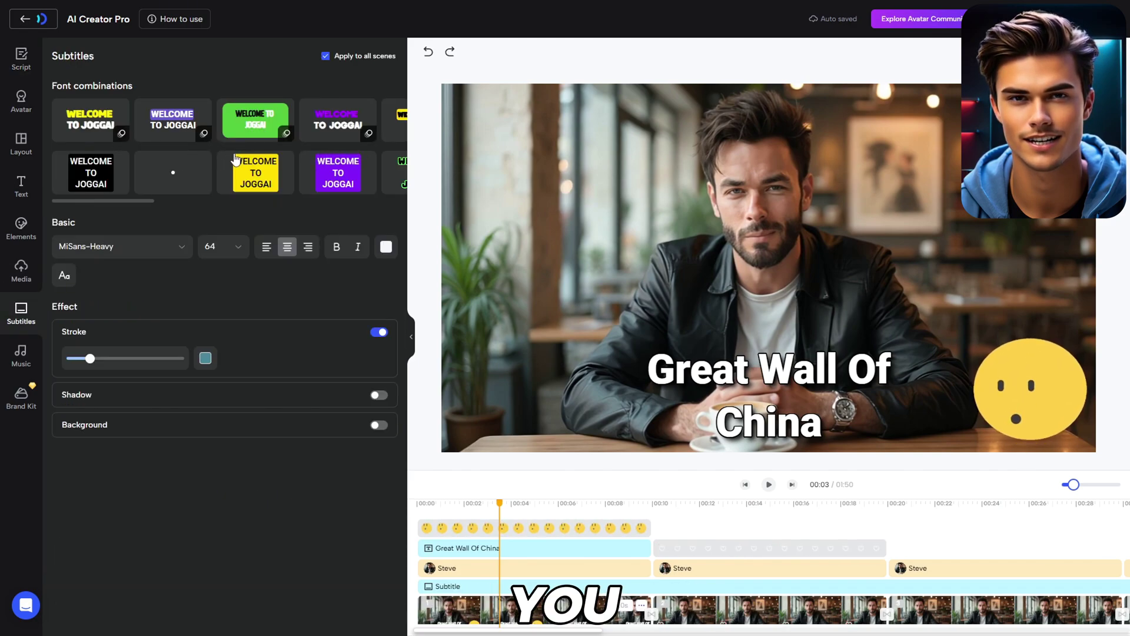
Apply the aAppleTea yellow-highlight subtitle style, move the title to the upper left, and preview
click(171, 129)
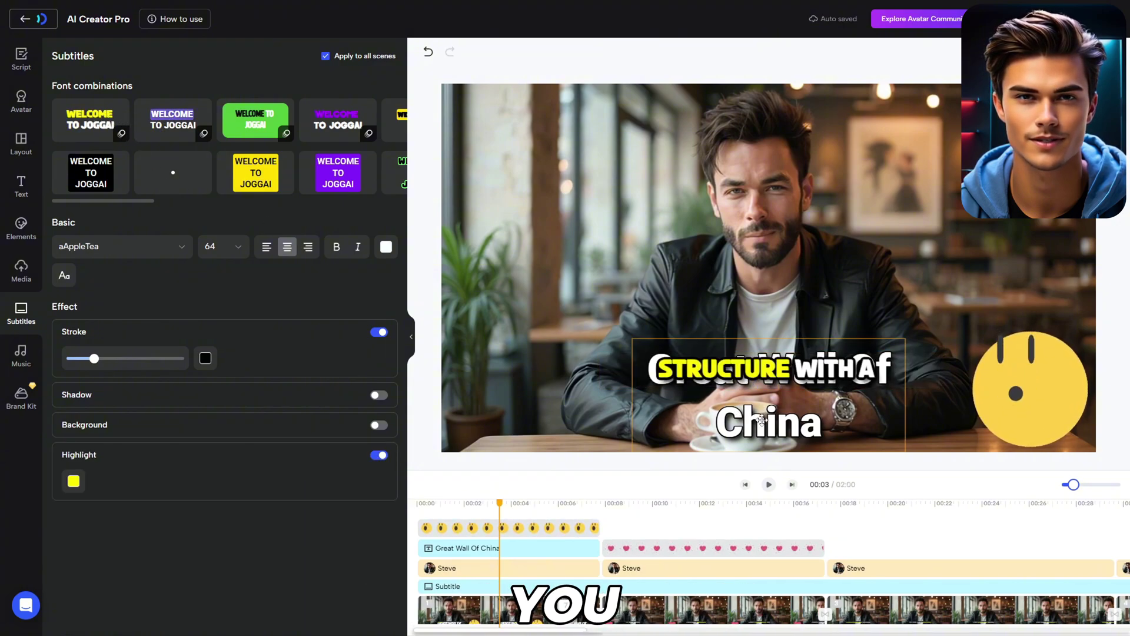
click(733, 365)
drag(734, 365, 587, 206)
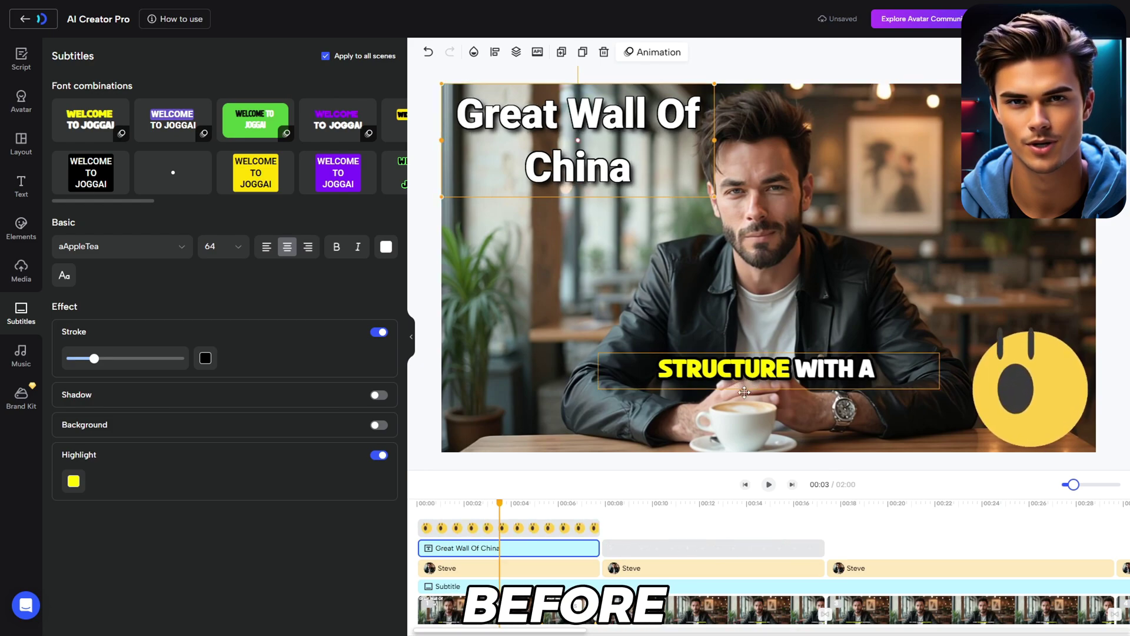
click(769, 484)
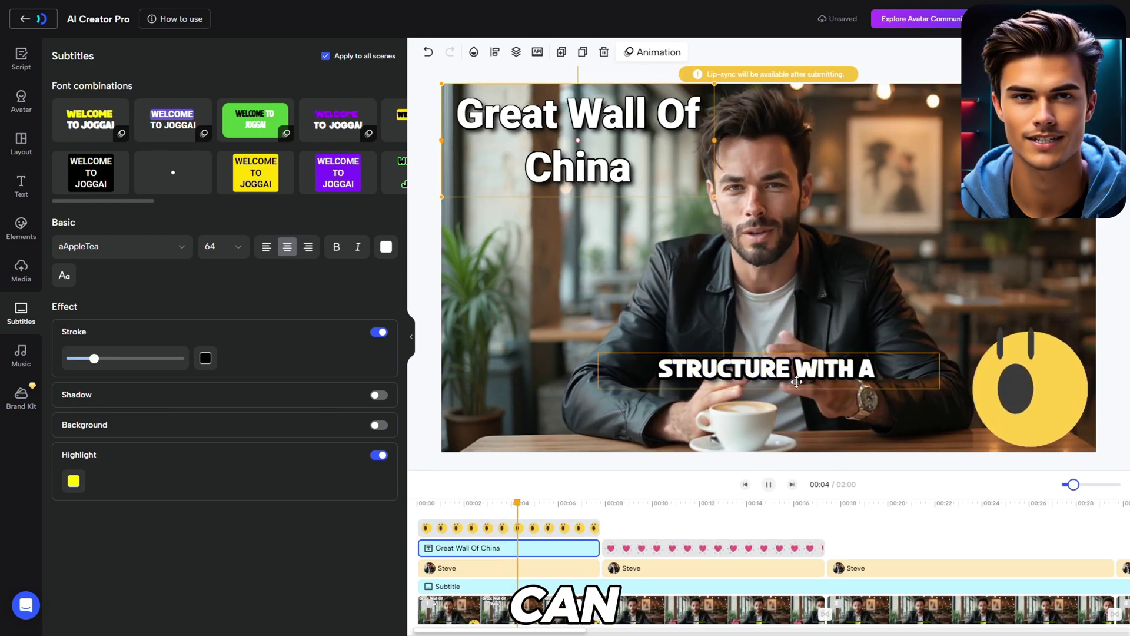
click(769, 484)
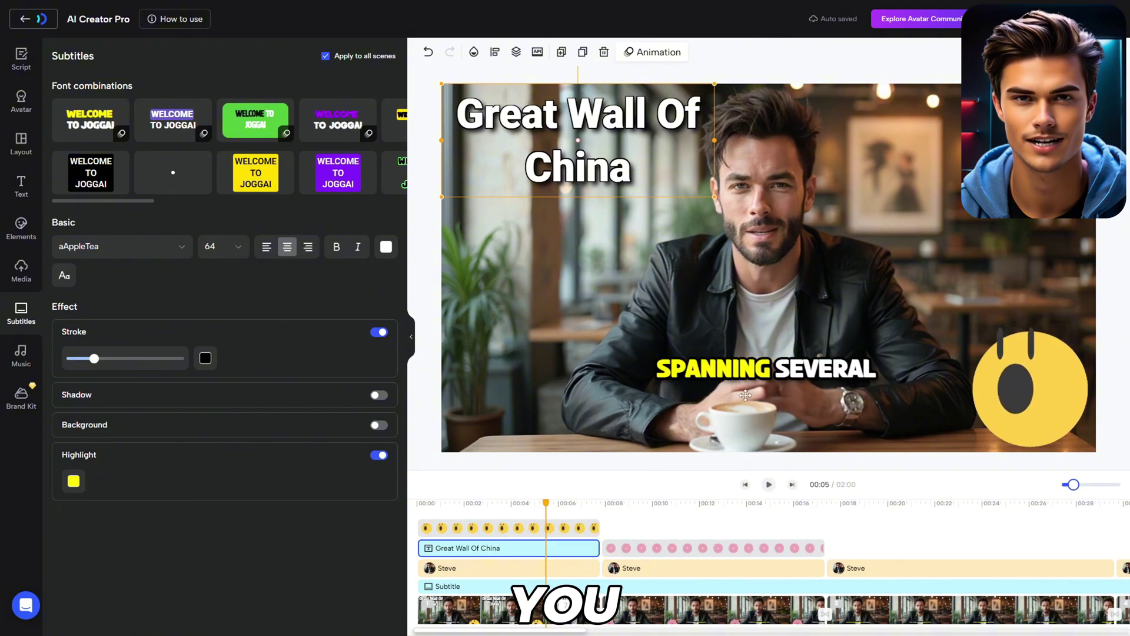
Compare other subtitle presets, return to aAppleTea yellow highlight, and leave the outline off
click(173, 119)
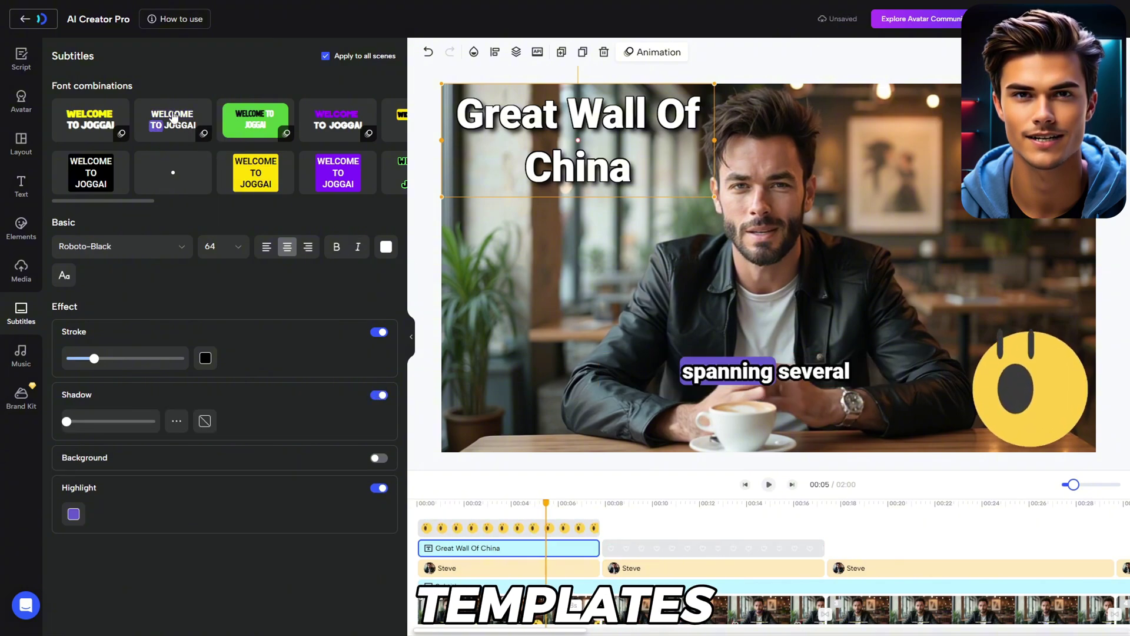
click(259, 124)
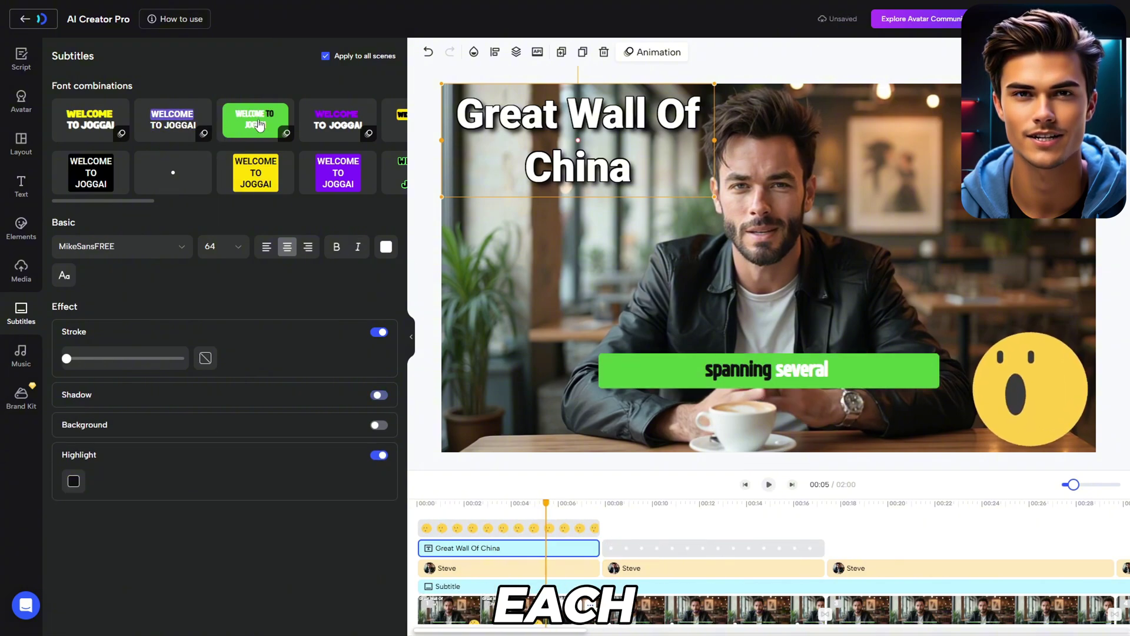
click(254, 170)
click(82, 121)
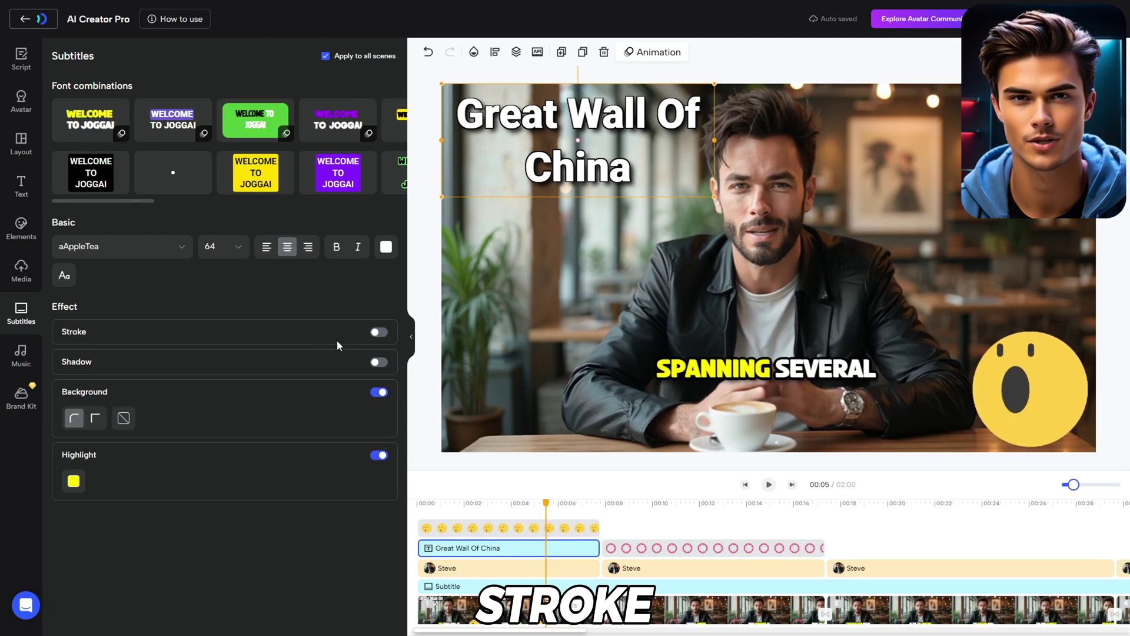
click(378, 333)
click(378, 333)
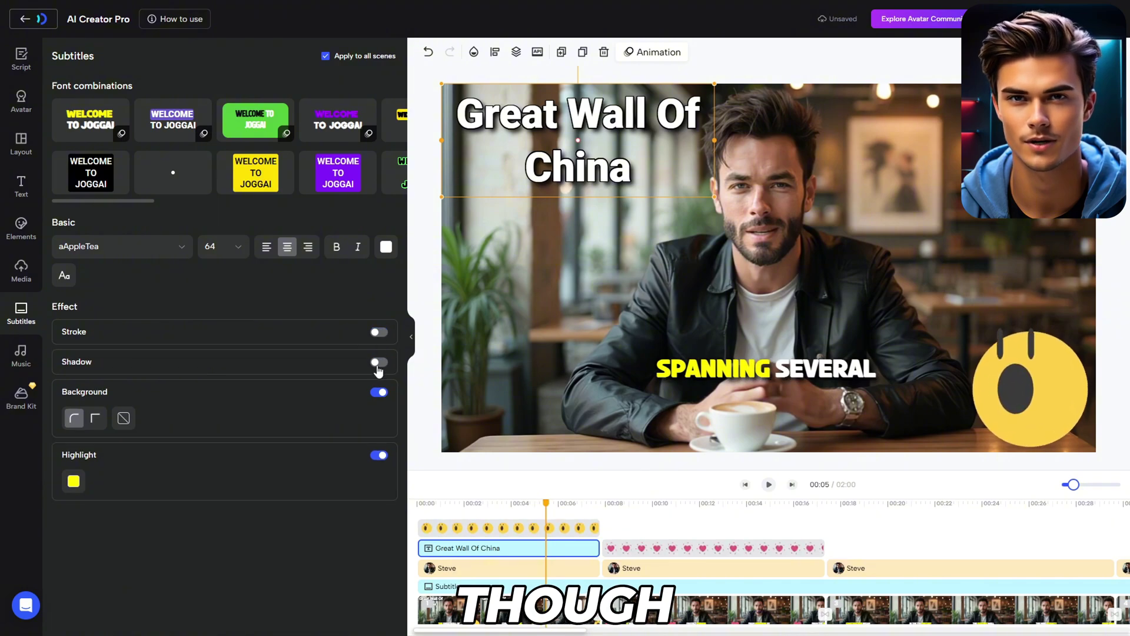